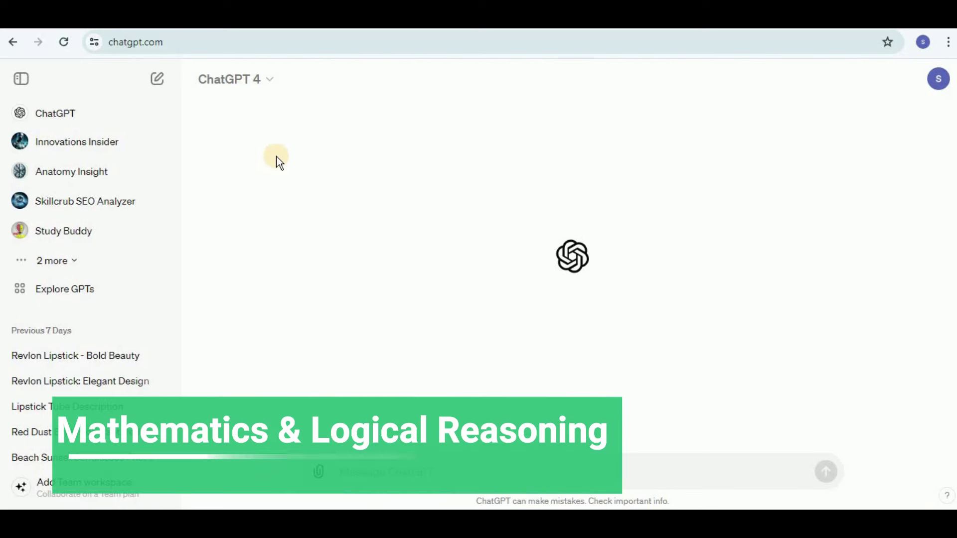
# Step: Switch the model to GPT-4o and send 'What is the factorial of 5'
pyautogui.click(260, 87)
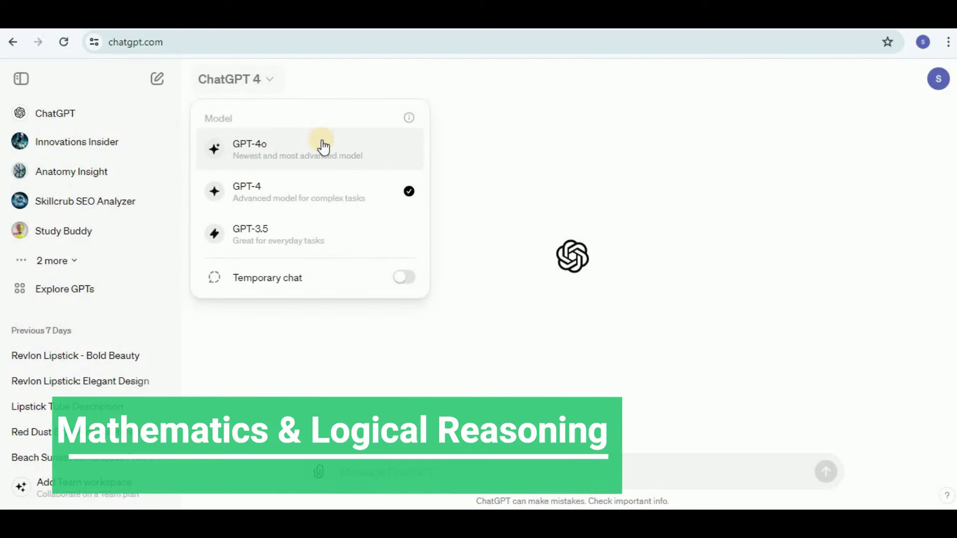
pyautogui.click(342, 158)
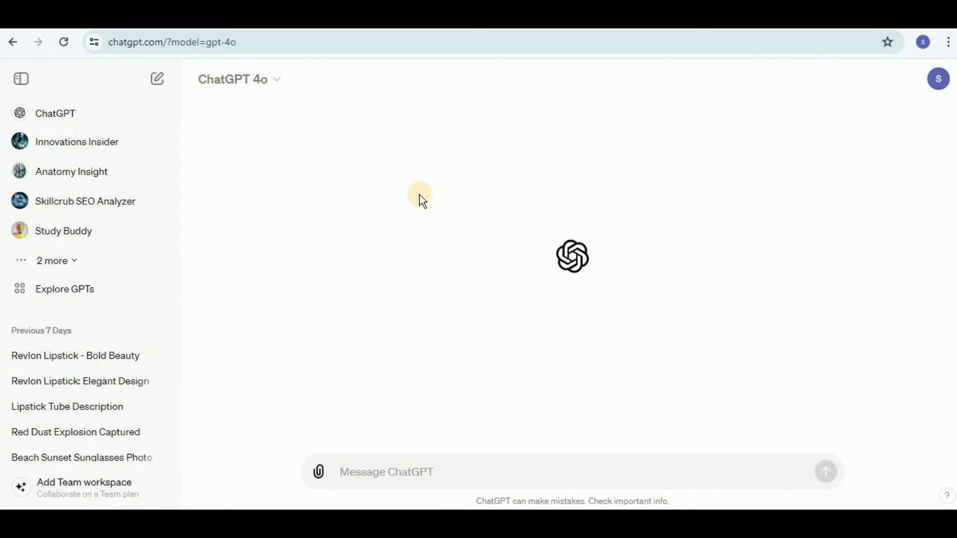
pyautogui.click(407, 471)
pyautogui.write('What is the factorial of 5')
pyautogui.press('Return')
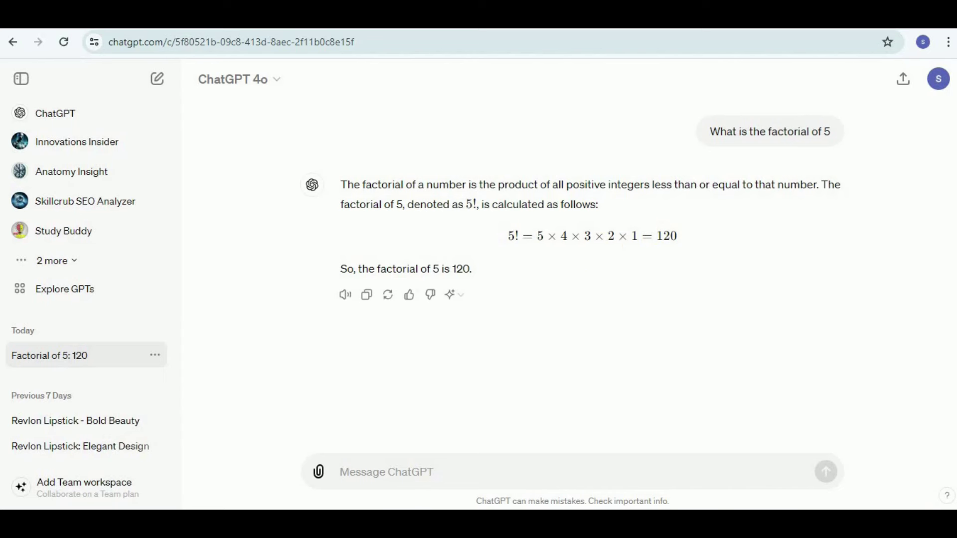
# Step: Send the walking-speed question, then 'what is 2+3+8/4-5*(4-3) equals to?'
pyautogui.write('A person crosses a 600 m long street in 5 minutes. What is his speed in km per hour?')
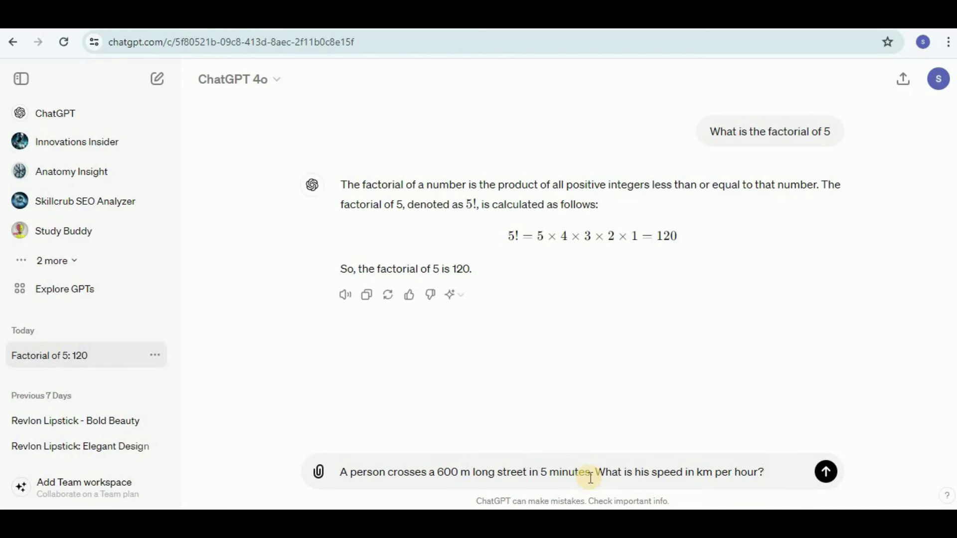
pyautogui.press('Return')
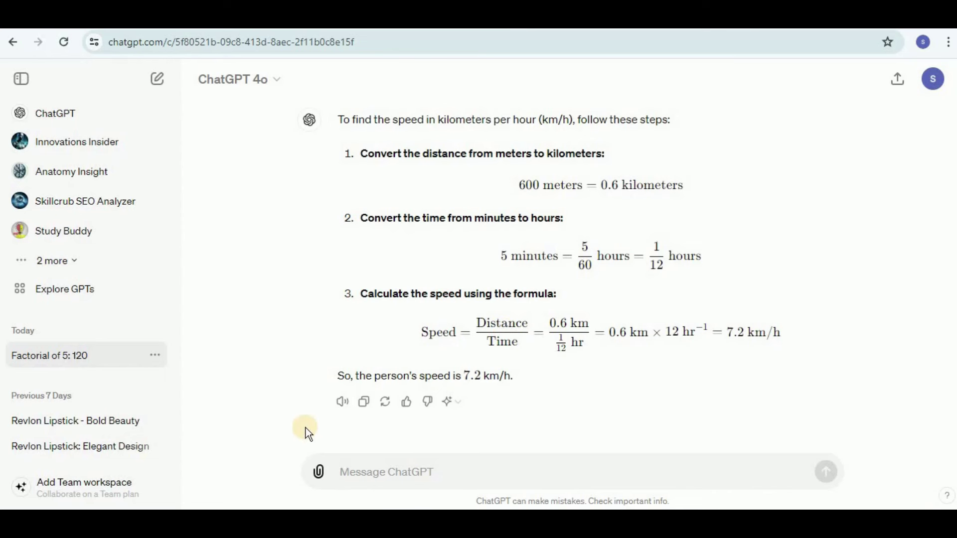
pyautogui.write('what is 2+3+8/4-5*(4-3) equals to?')
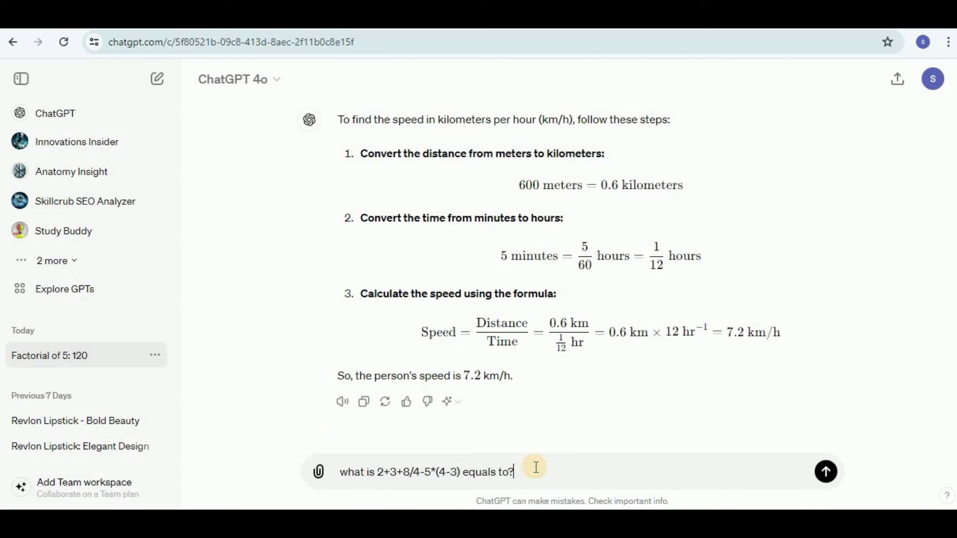
pyautogui.press('Return')
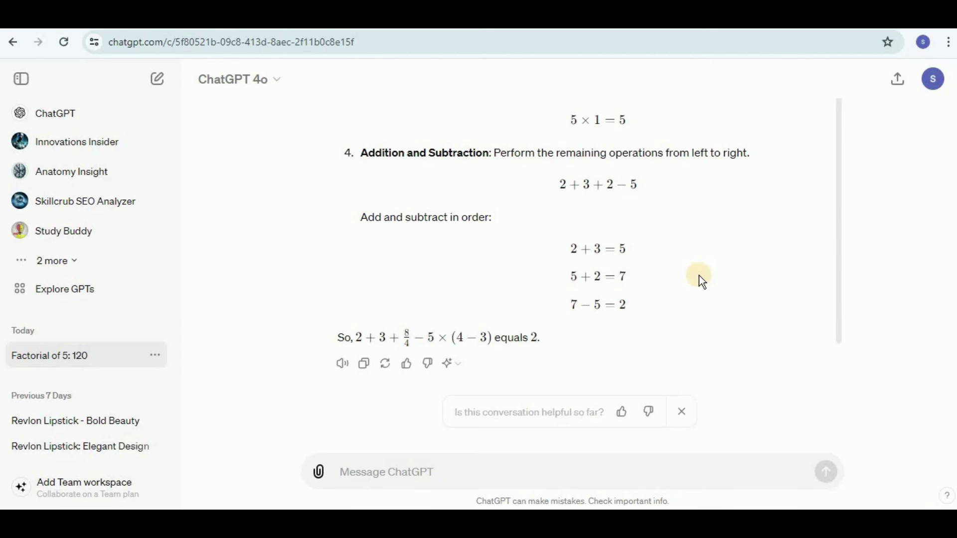
pyautogui.scroll(-1, 455, 149)
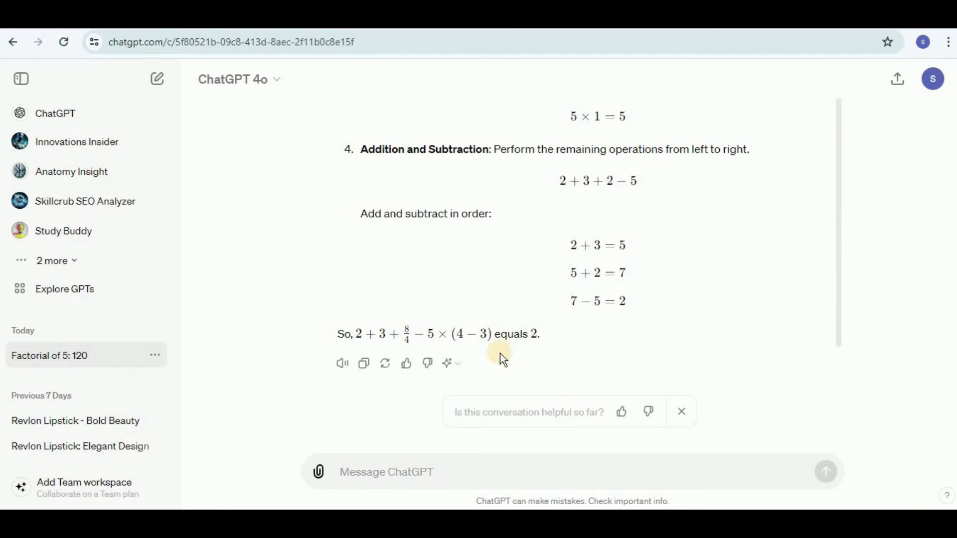
# Step: Send the RQP, ONM, _, IHG, FED series puzzle and select the LKJ explanation
pyautogui.click(408, 466)
pyautogui.write('RQP, ONM, _, IHG, FED, find the missing letters.')
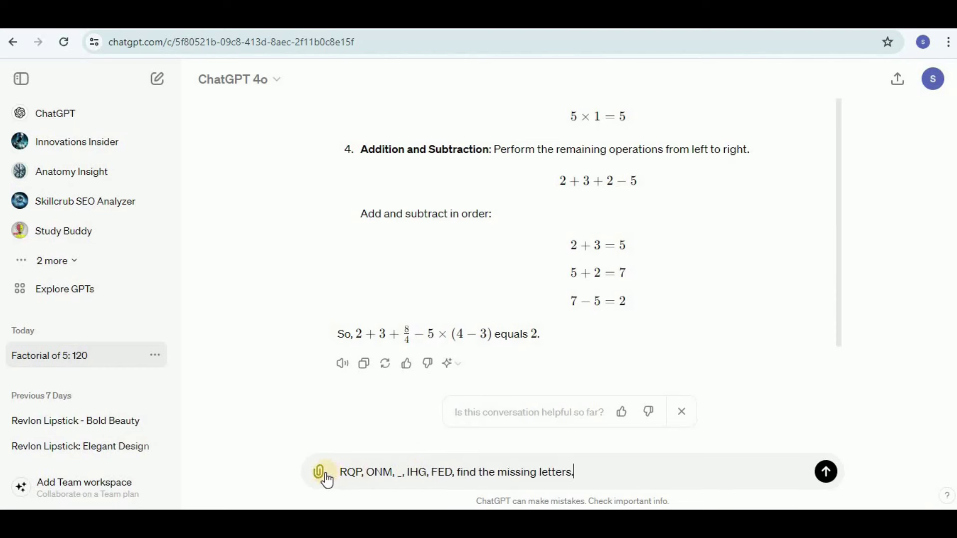
pyautogui.click(399, 471)
pyautogui.click(487, 471)
pyautogui.press('Return')
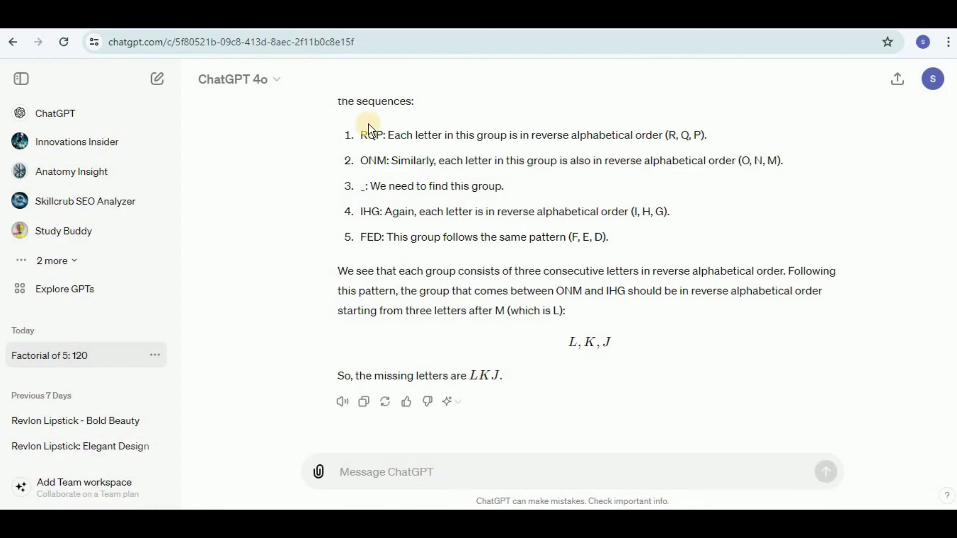
pyautogui.moveTo(368, 134); pyautogui.dragTo(653, 309)
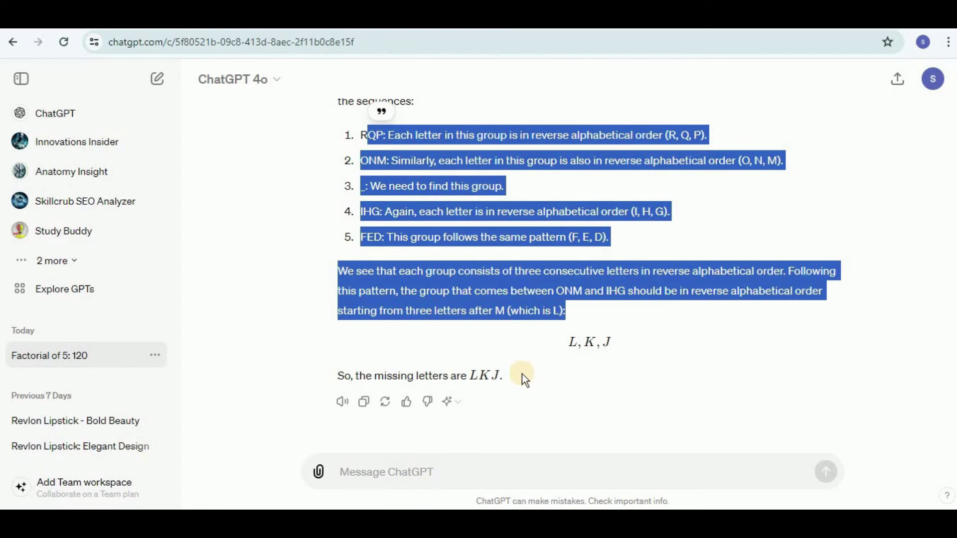
# Step: Paste and send the question about how many students are in the row
pyautogui.click(438, 424)
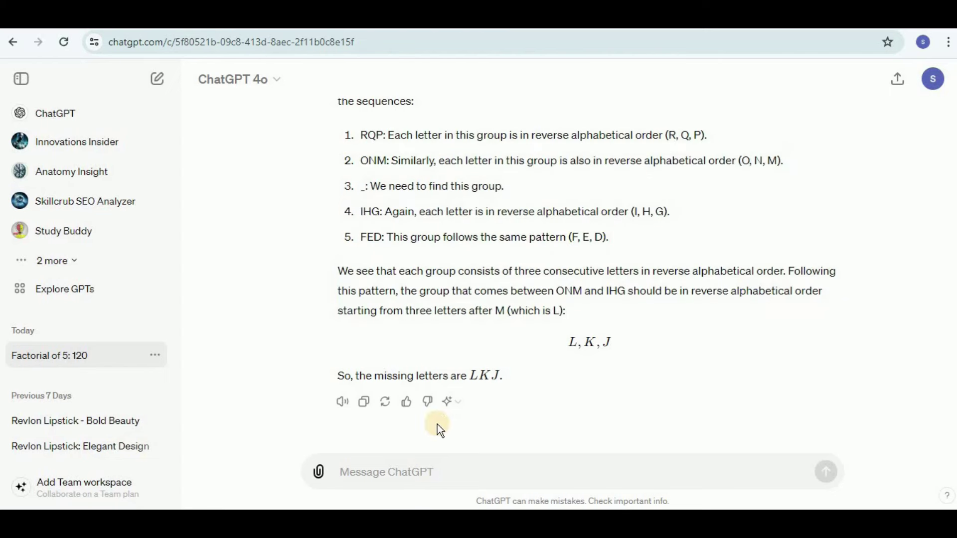
pyautogui.click(430, 470)
pyautogui.write('In a row of students, John is 8th from the left end, and Mary is 12th from the right end. Calculate the total number of students in the row.')
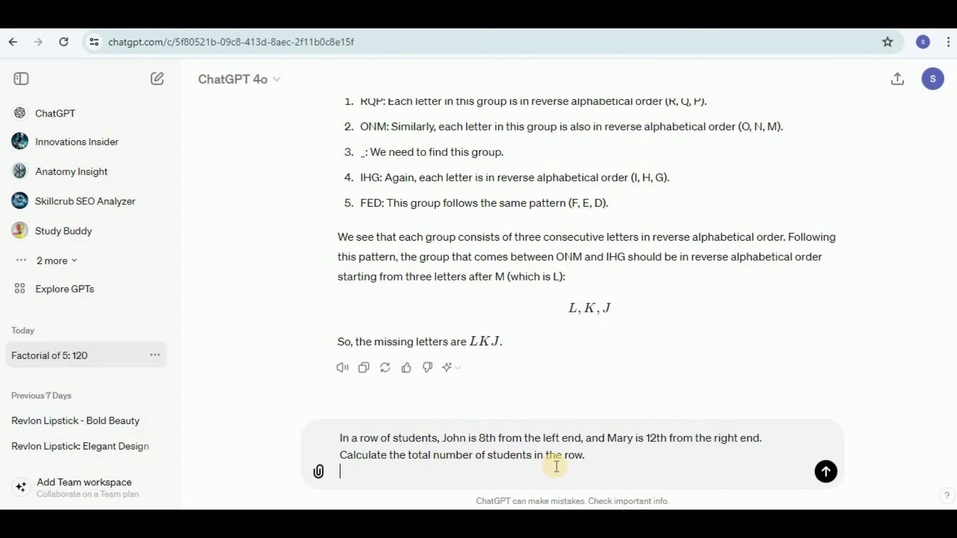
pyautogui.press('Return')
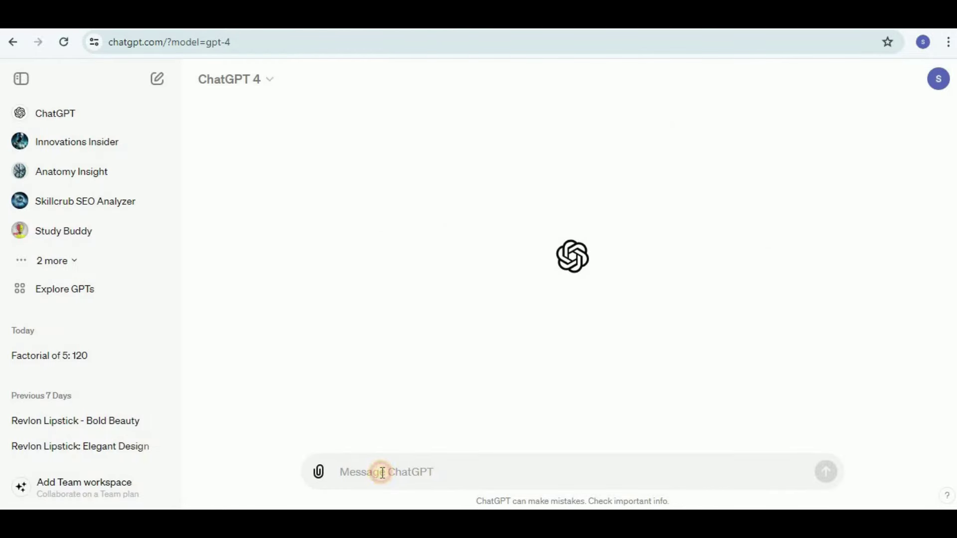
# Step: Resend the students-in-a-row question, getting 8 + 12 − 1 = 19
pyautogui.write('In a row of students, John is 8th from the left end, and Mary is 12th from the right end. Calculate the total number of students in the row.')
pyautogui.press('Return')
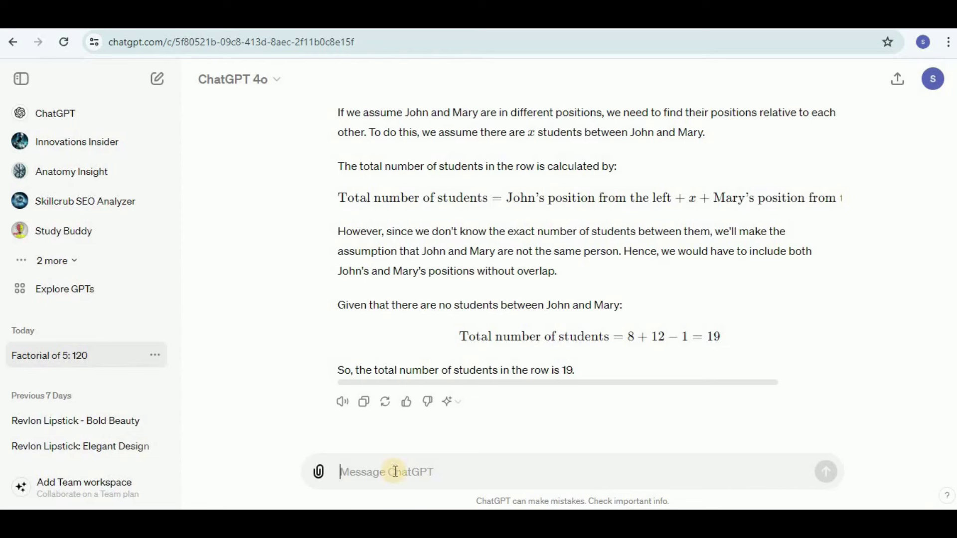
# Step: Paste the multi-paragraph recess-bullying question, review it, and send it
pyautogui.write("The school principal has received complaints from parents about bullying in the school yard during recess. He wants to investigate and end this situation as soon as possible, so he has asked the recess aides to watch closely. Which situation should the recess aides report to the principal? A girl is sitting glumly on a bench reading a book and not interacting with her peers. Four girls are surrounding another girl and seem to have possession of her backpack. Two boys are playing a one-on-one game of basketball and are arguing over the last basket scored. Three boys are huddled over a handheld video game, which isn't supposed to be on school grounds.")
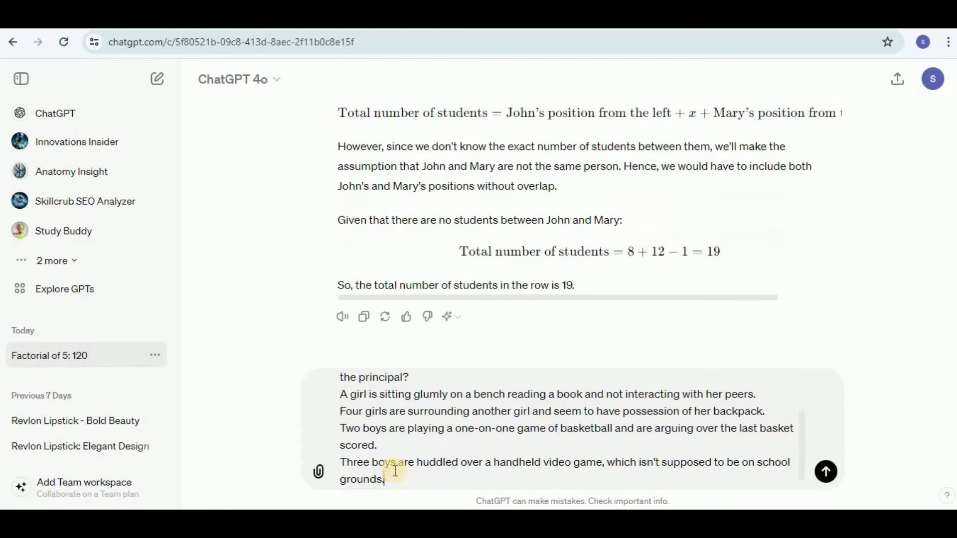
pyautogui.scroll(3, 601, 375)
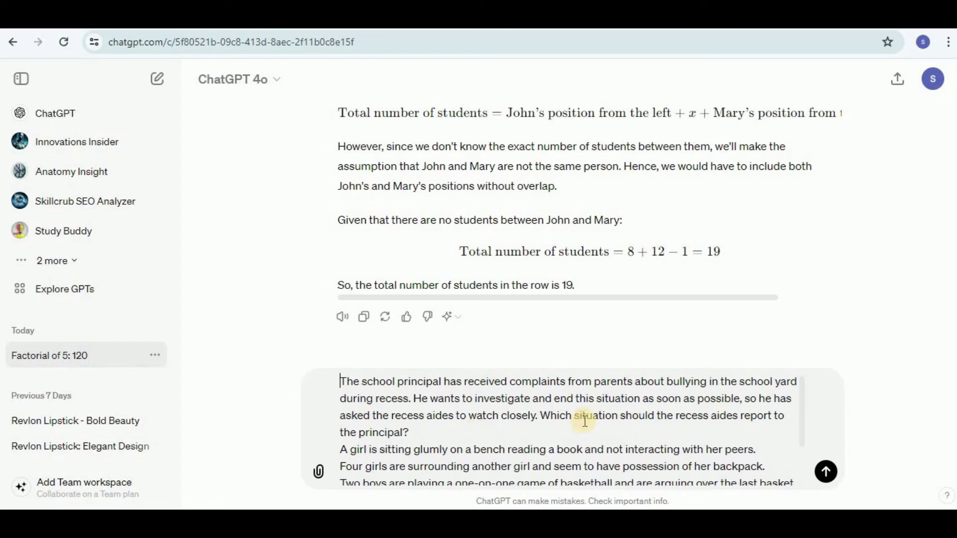
pyautogui.click(533, 435)
pyautogui.press('Down')
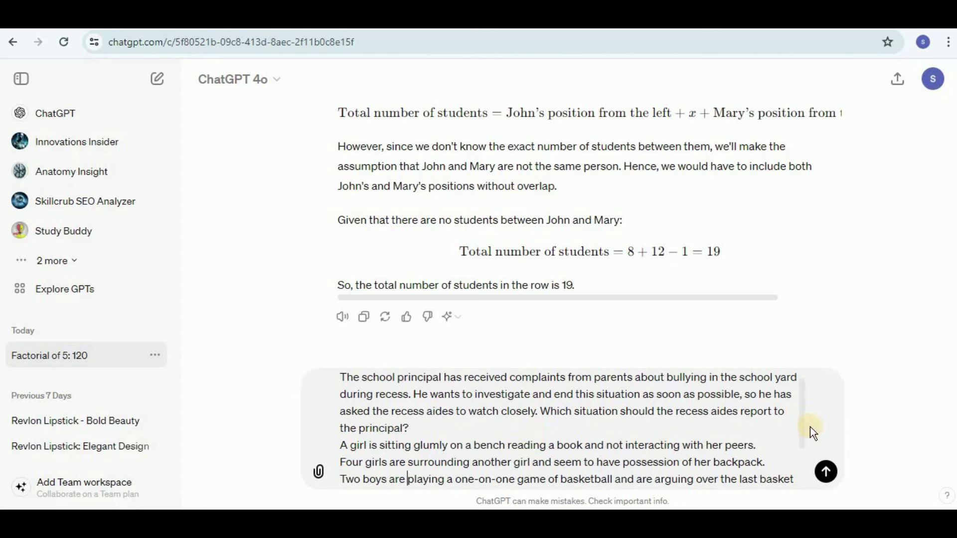
pyautogui.moveTo(803, 418); pyautogui.dragTo(803, 448)
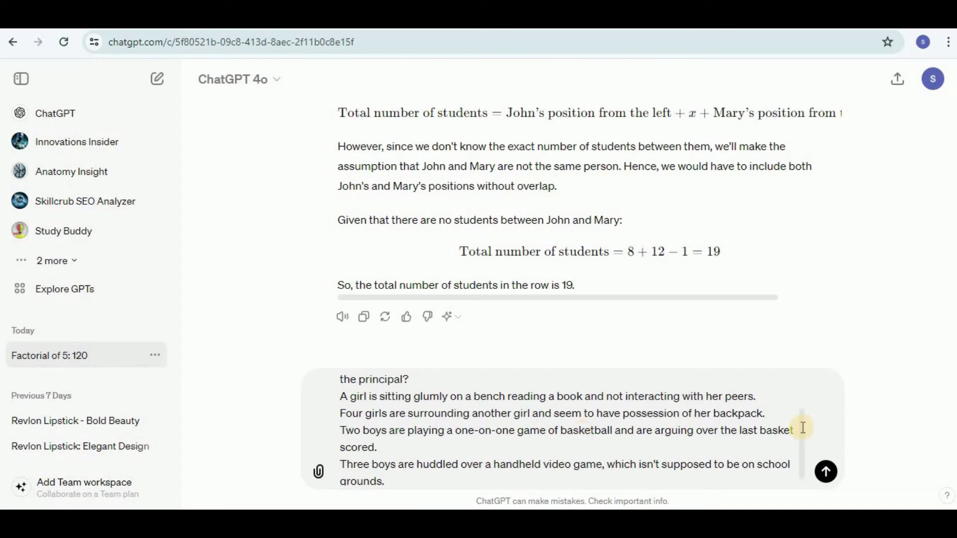
pyautogui.scroll(3, 800, 423)
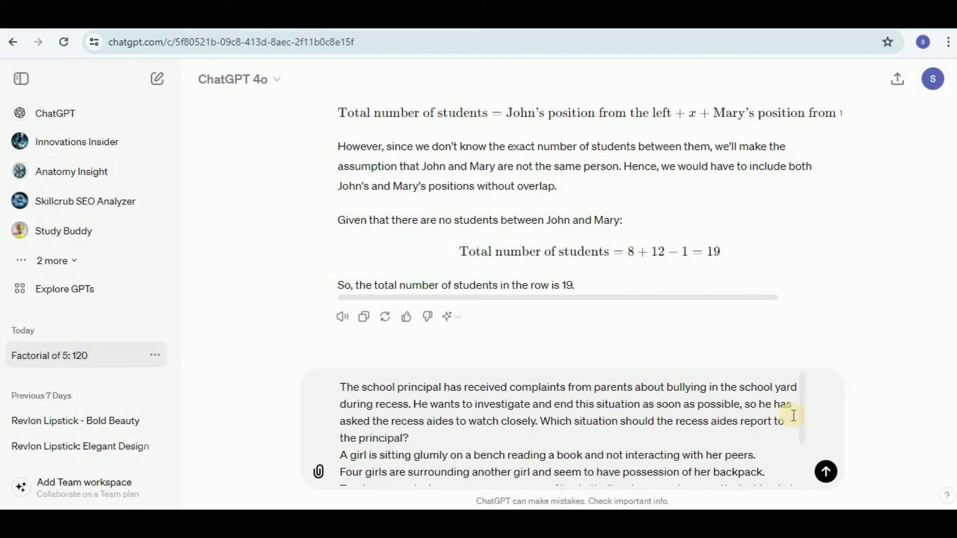
pyautogui.press('Return')
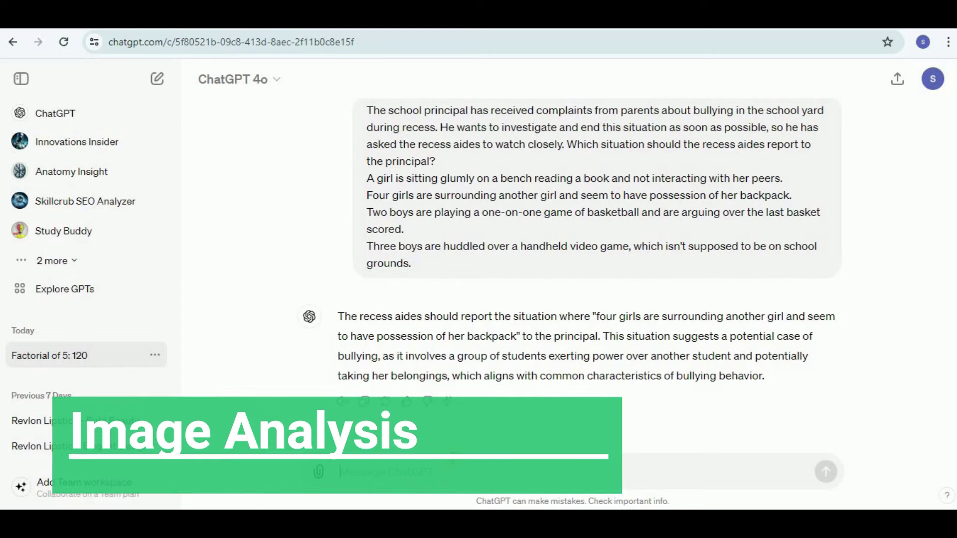
# Step: Attach the Chinese menu jpg and send a corrected prompt to recreate it with English text
pyautogui.click(315, 475)
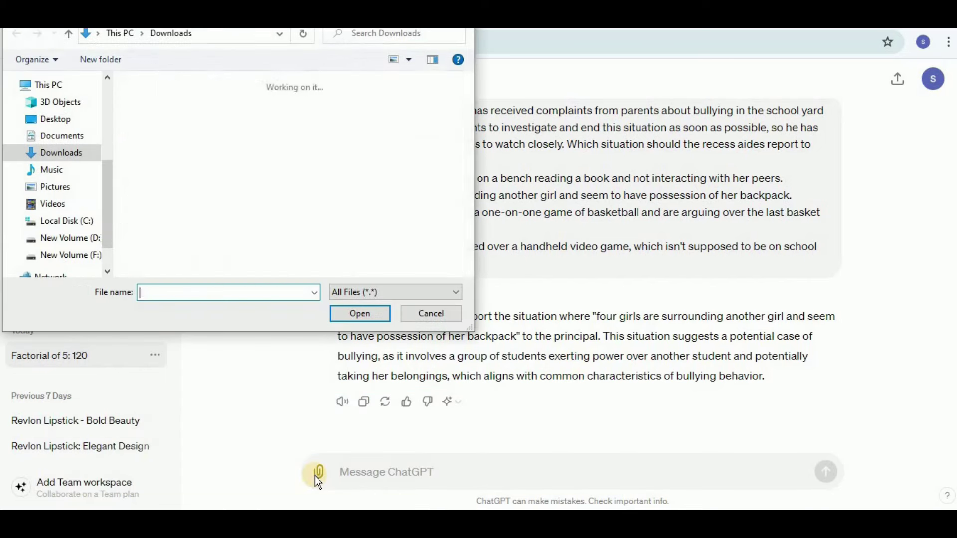
pyautogui.doubleClick(239, 109)
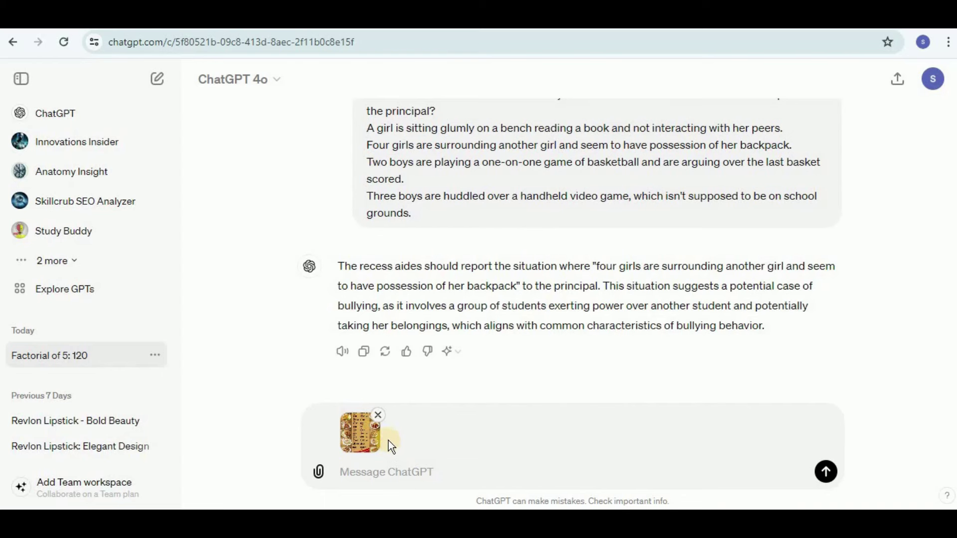
pyautogui.write('Translate the text present in this image into english and then create a new image similar to the original one but place translated english text in place of chinese')
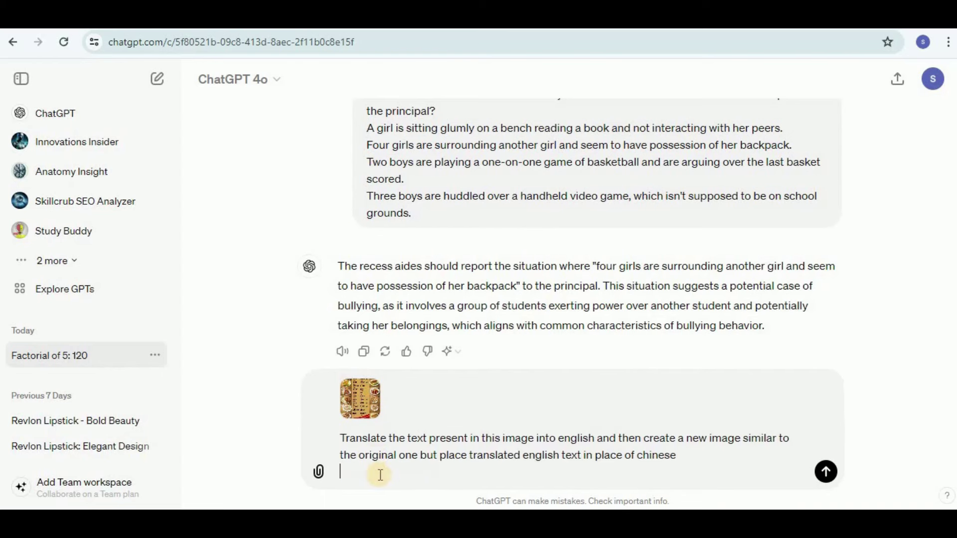
pyautogui.click(467, 439)
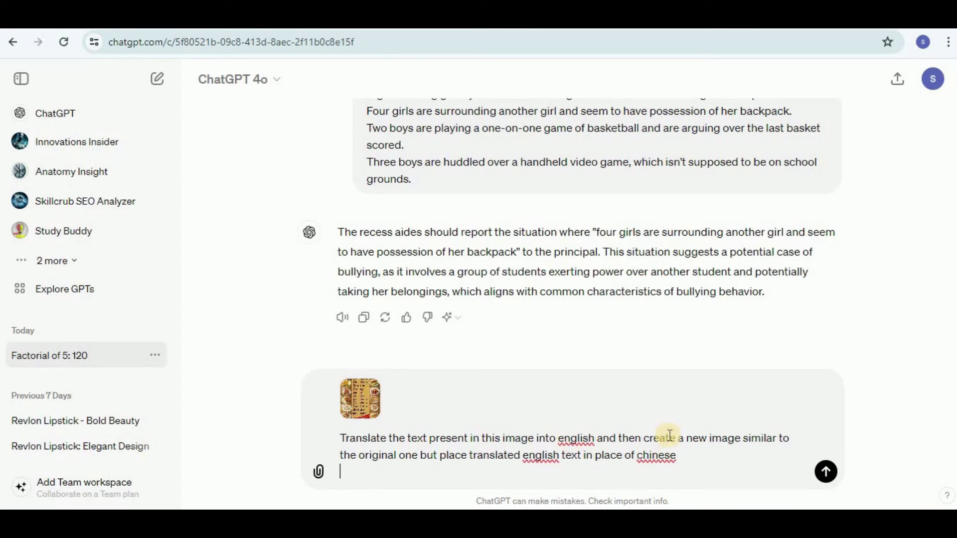
pyautogui.click(502, 468)
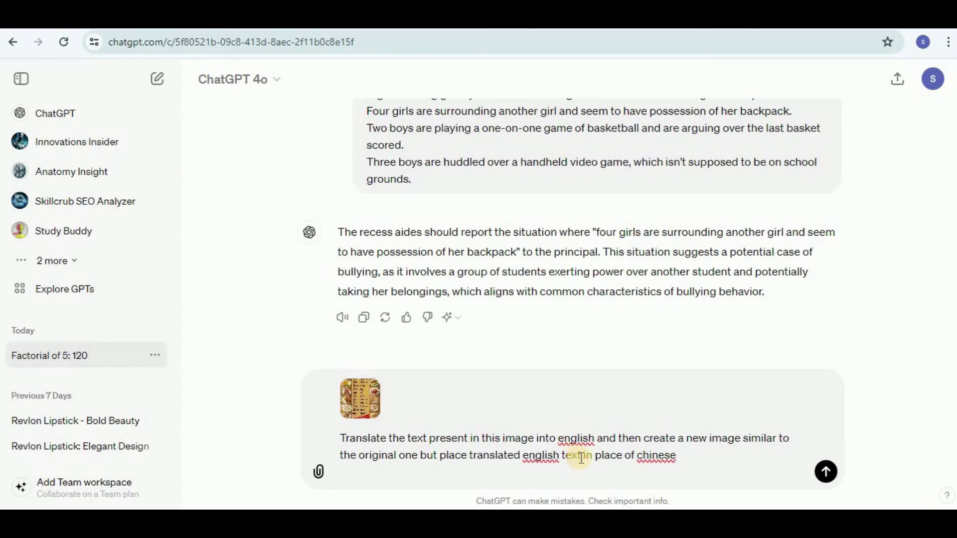
pyautogui.click(685, 456)
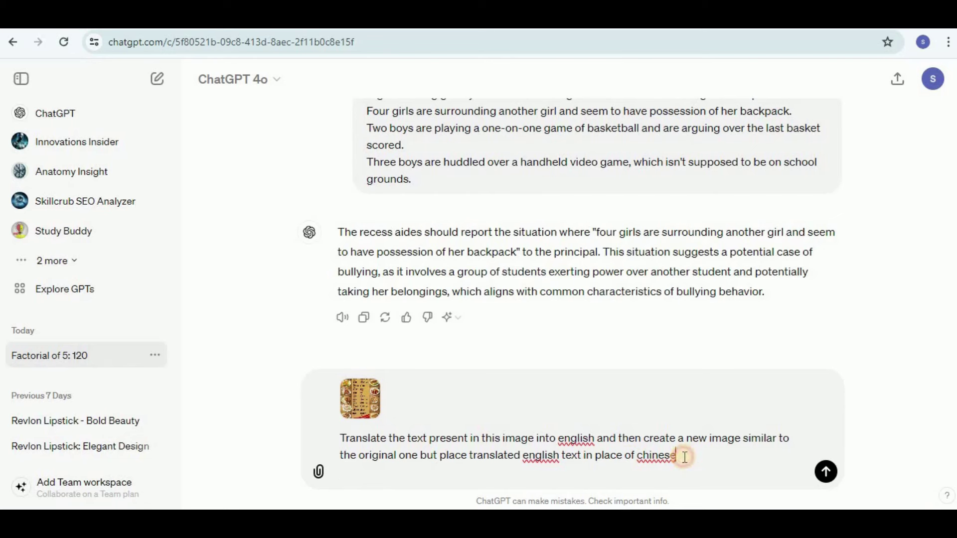
pyautogui.write('text')
pyautogui.press('Return')
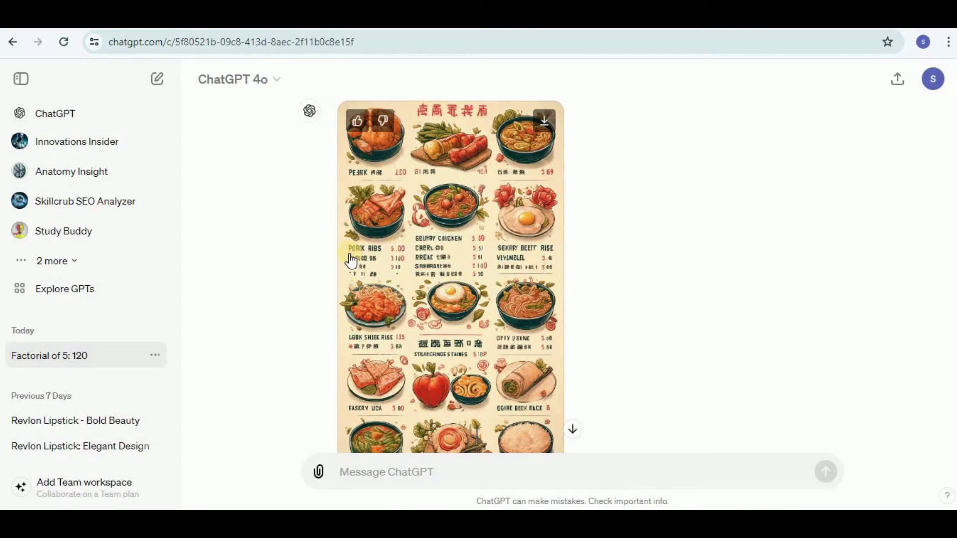
# Step: Attach the bar-and-line chart image and send the analyse-and-tabulate prompt
pyautogui.scroll(-3, 391, 254)
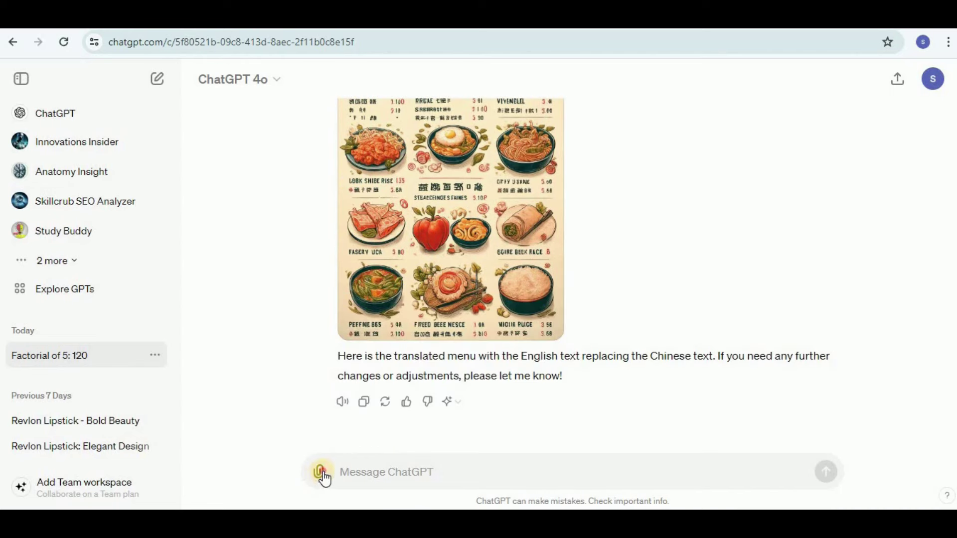
pyautogui.click(319, 471)
pyautogui.click(184, 136)
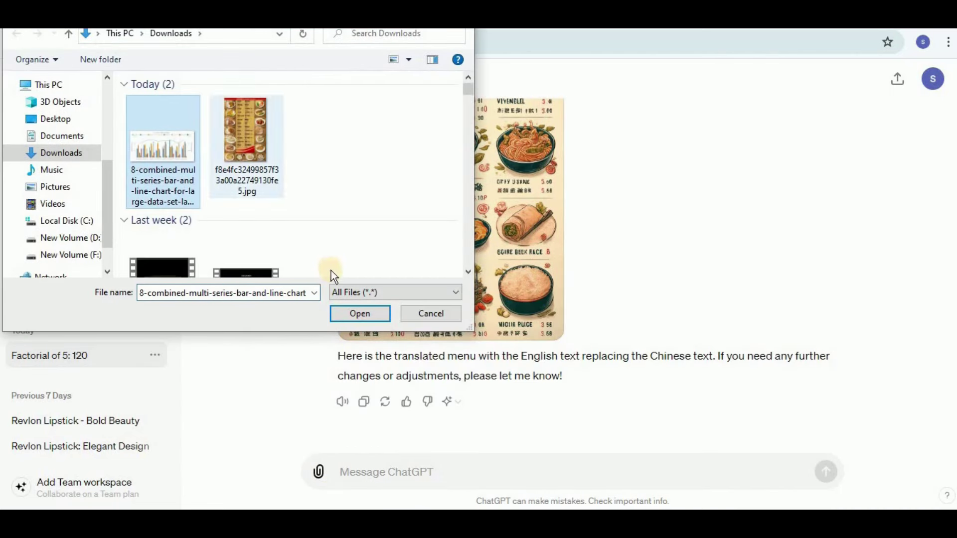
pyautogui.click(351, 308)
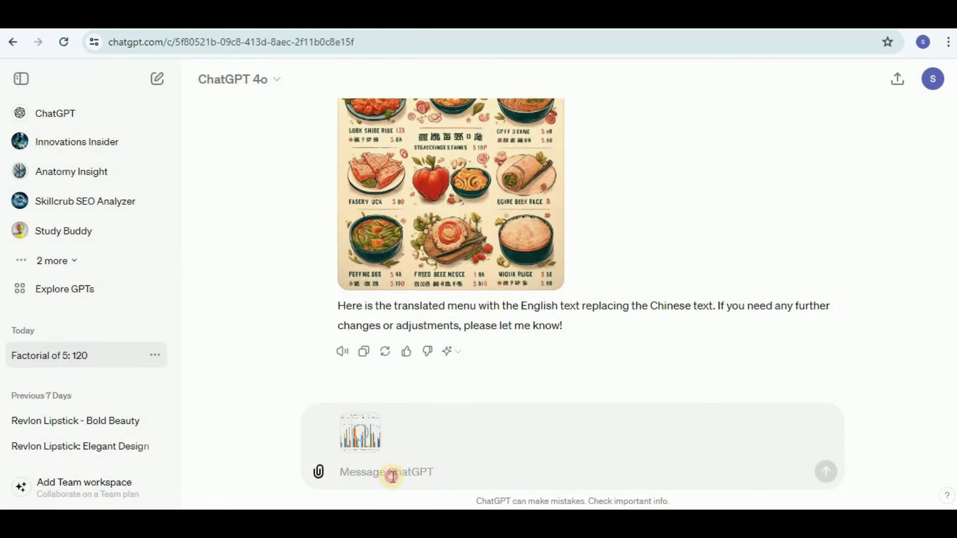
pyautogui.write('Analyze the image, convert it into a table and explain it')
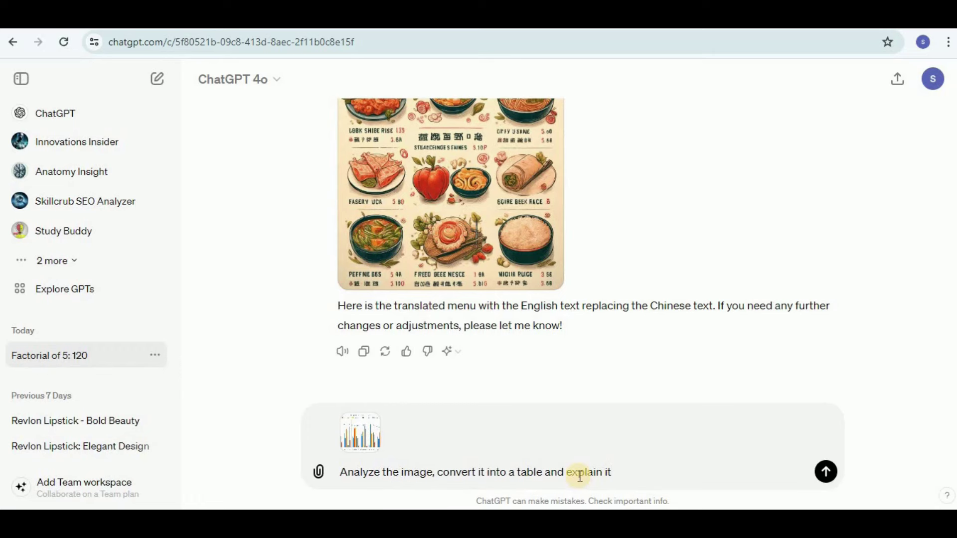
pyautogui.press('Return')
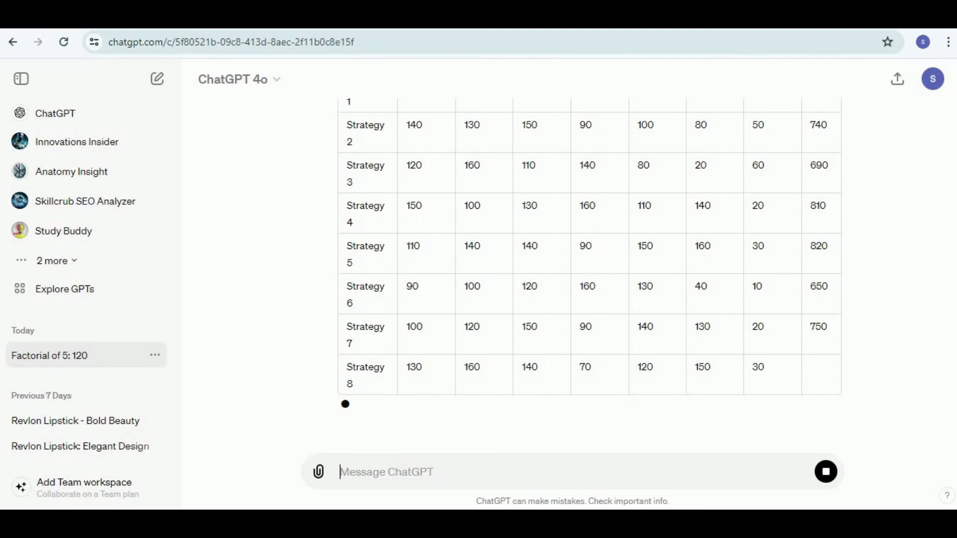
# Step: Scroll through the reply's strategy table, Explanation and Analysis down to the Strategy 5/6 totals
pyautogui.hotkey('ctrl', 'a')
pyautogui.scroll(5, 589, 274)
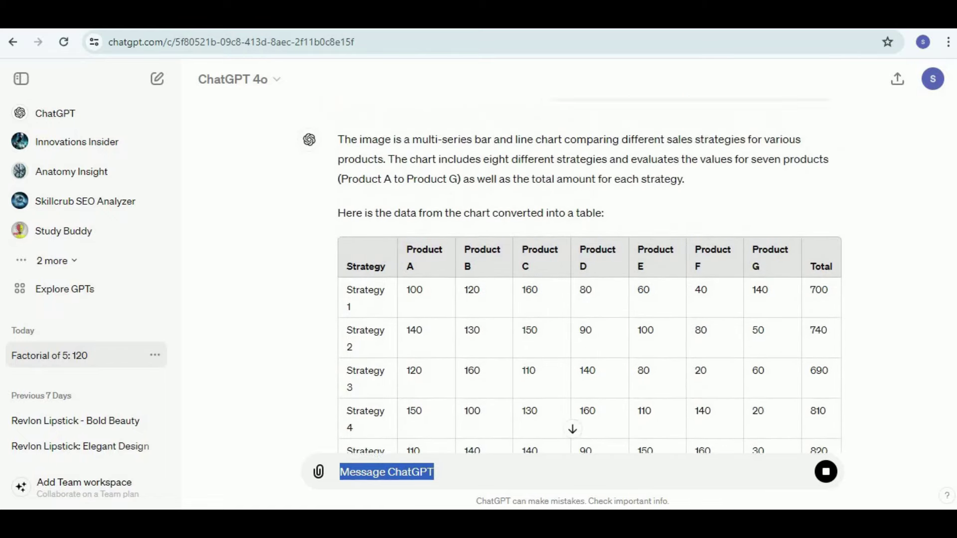
pyautogui.scroll(-1, 589, 274)
pyautogui.scroll(5, 590, 274)
pyautogui.scroll(-10, 589, 274)
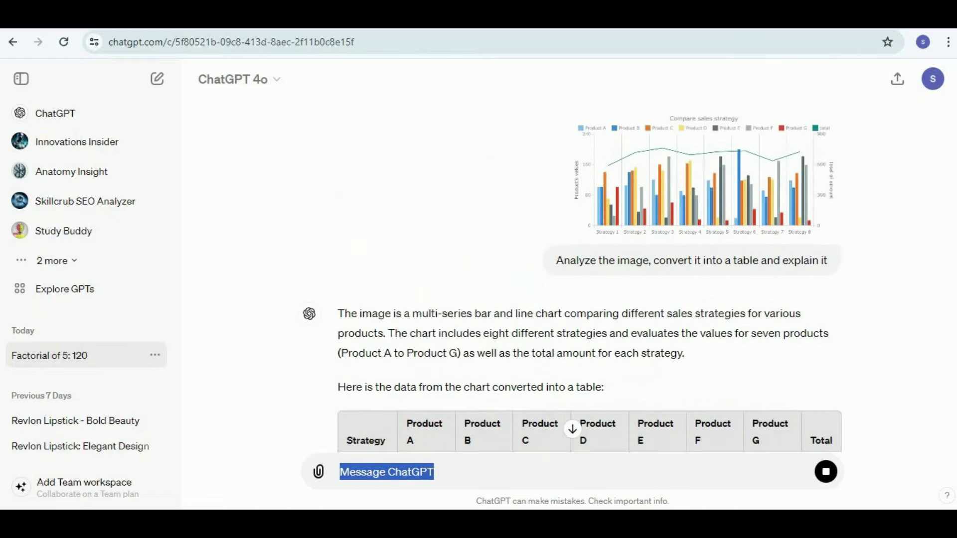
pyautogui.scroll(-1, 589, 274)
pyautogui.scroll(-1, 589, 274)
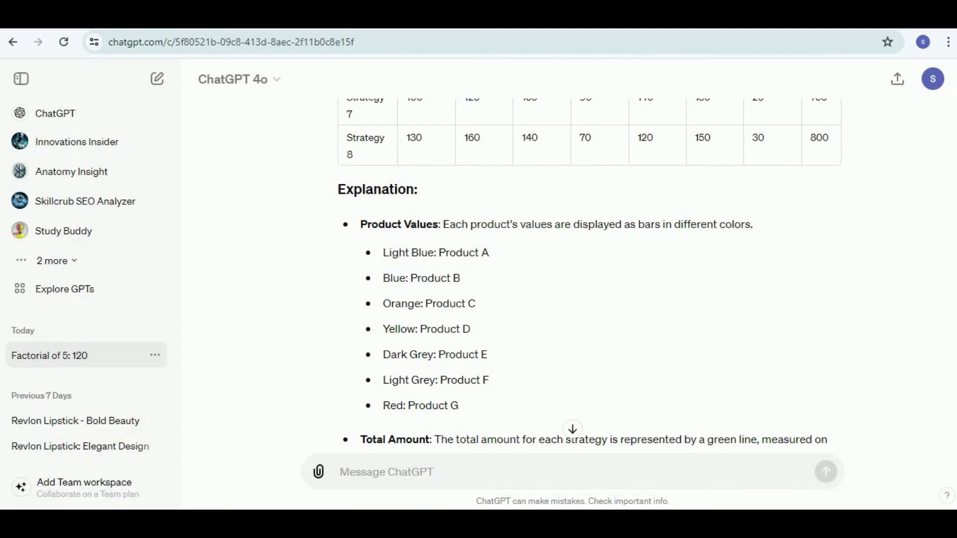
pyautogui.scroll(1, 589, 274)
pyautogui.scroll(-1, 589, 274)
pyautogui.scroll(13, 947, 348)
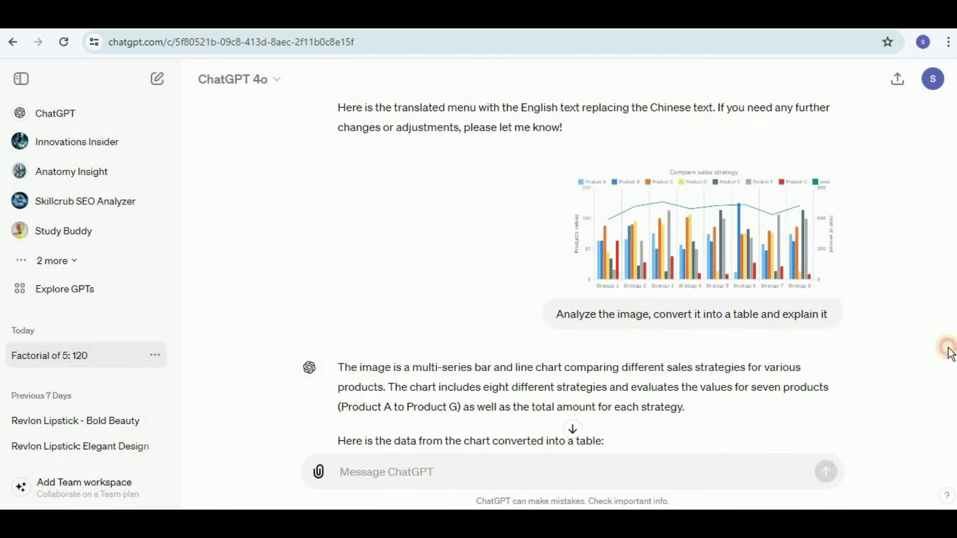
pyautogui.scroll(-13, 950, 349)
pyautogui.scroll(15, 949, 349)
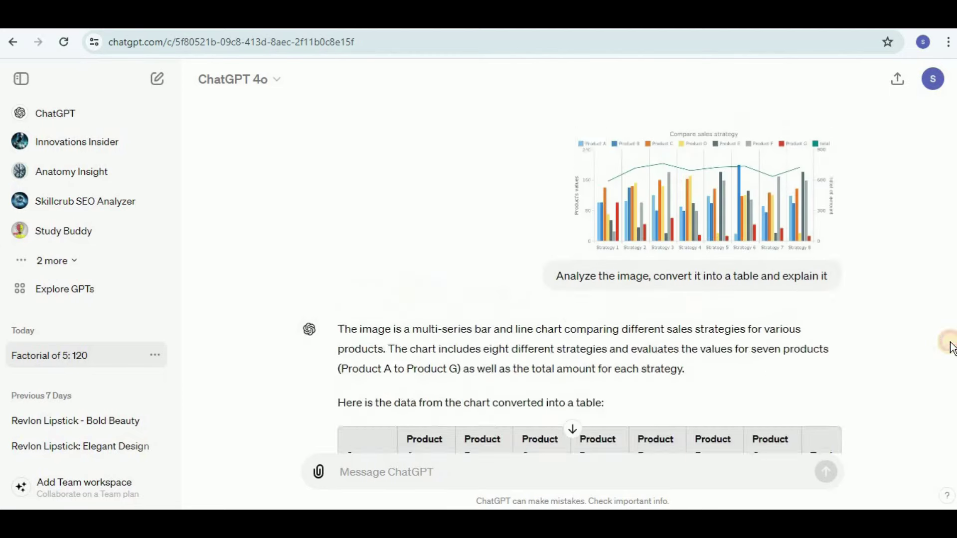
pyautogui.scroll(-14, 950, 356)
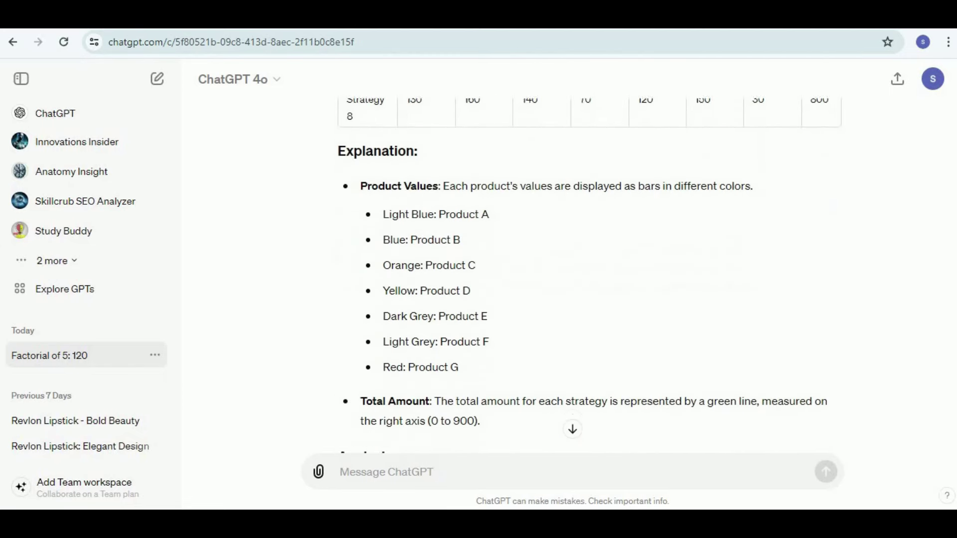
pyautogui.scroll(-6, 582, 276)
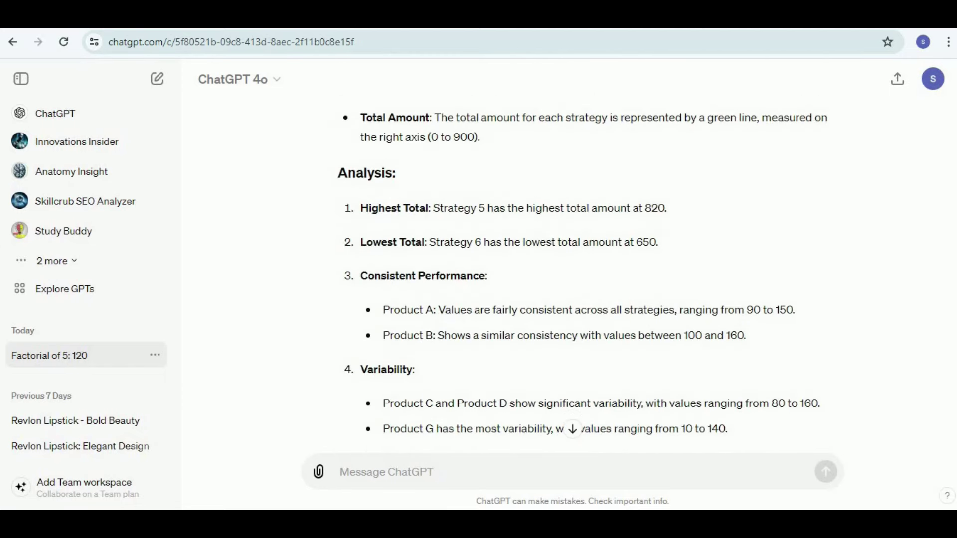
pyautogui.scroll(-5, 582, 279)
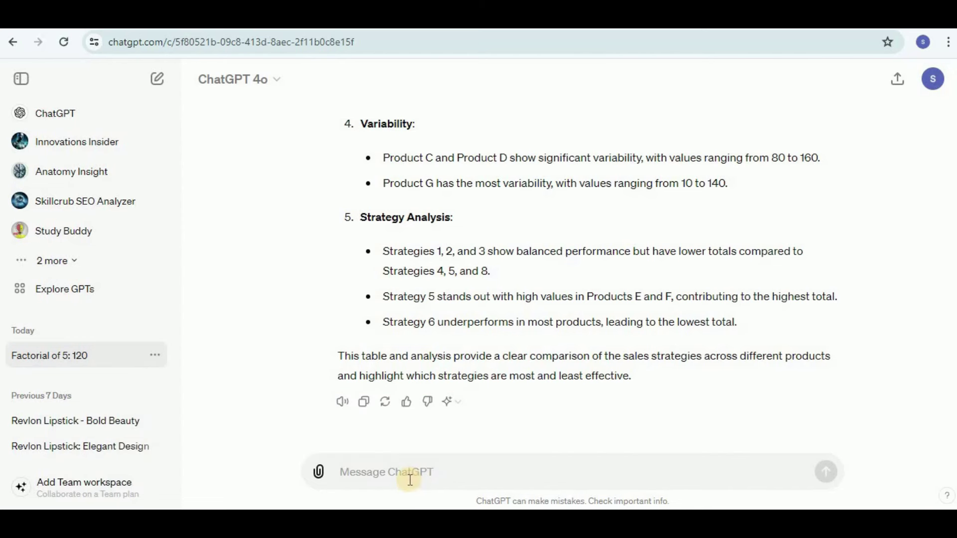
# Step: Send 'create an ASCII art unicorn' and scroll through the resulting ASCII-art code block
pyautogui.click(409, 479)
pyautogui.write('create an ASCII art unicorn')
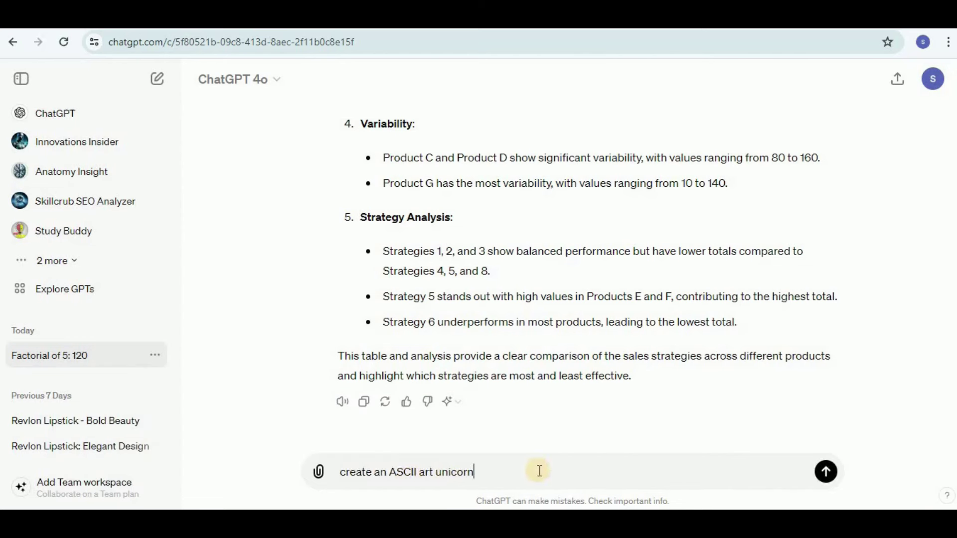
pyautogui.press('Return')
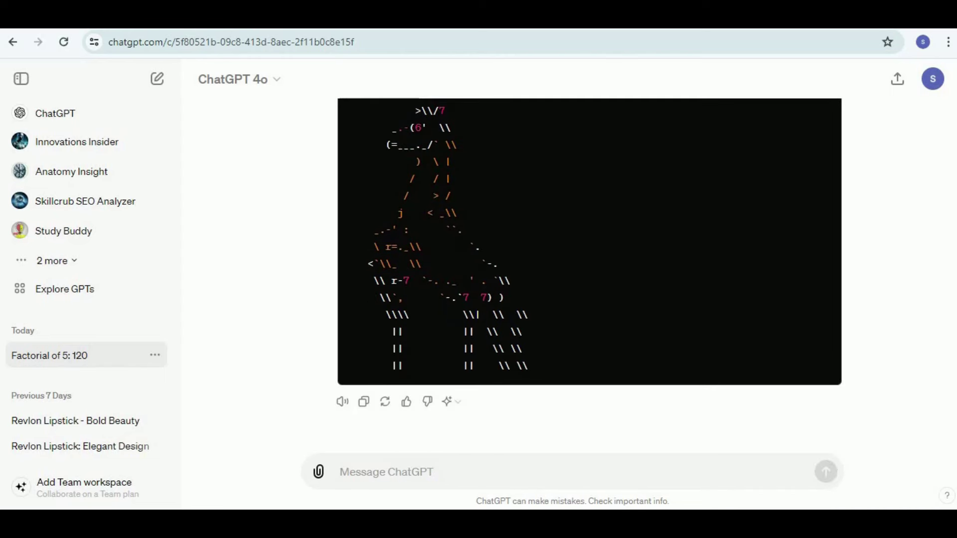
pyautogui.scroll(3, 571, 274)
pyautogui.scroll(-3, 572, 274)
pyautogui.scroll(2, 572, 274)
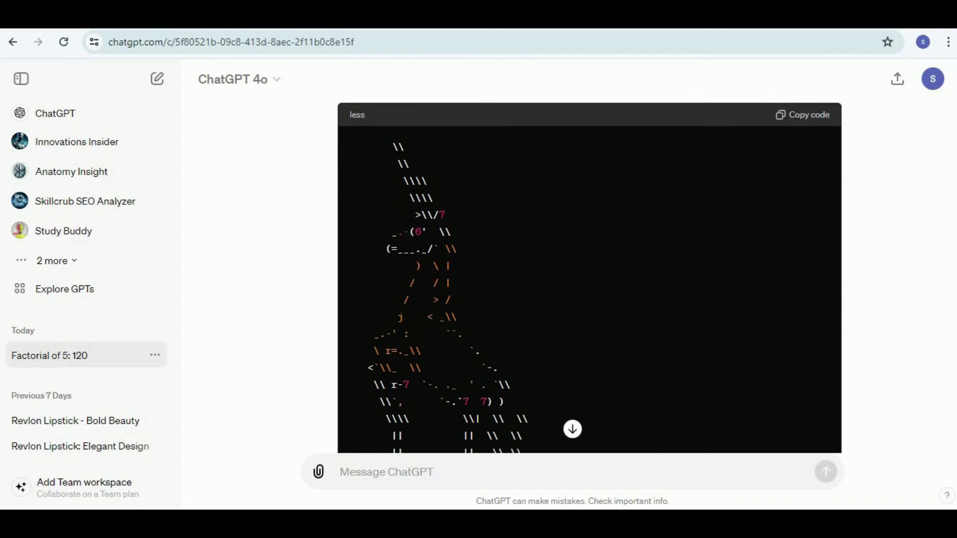
pyautogui.scroll(2, 571, 274)
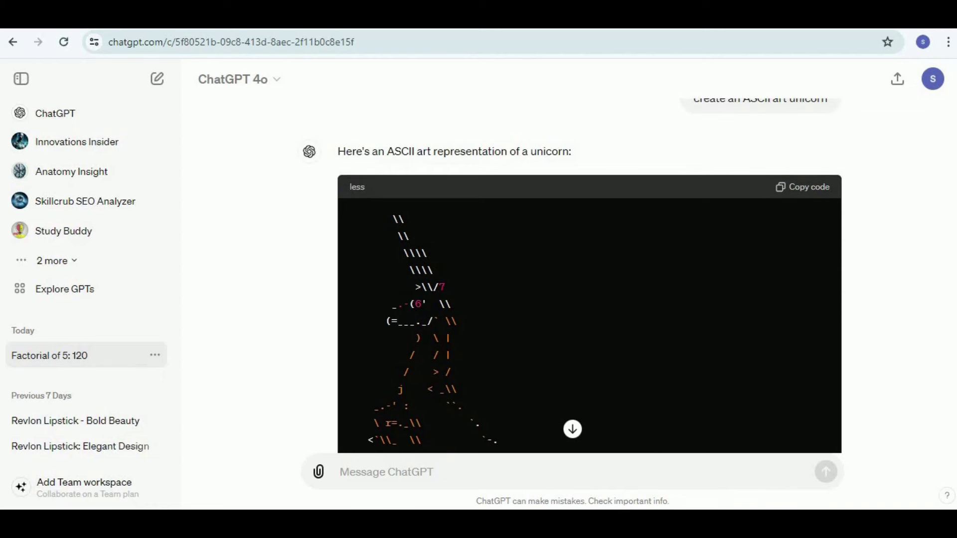
pyautogui.scroll(-4, 571, 274)
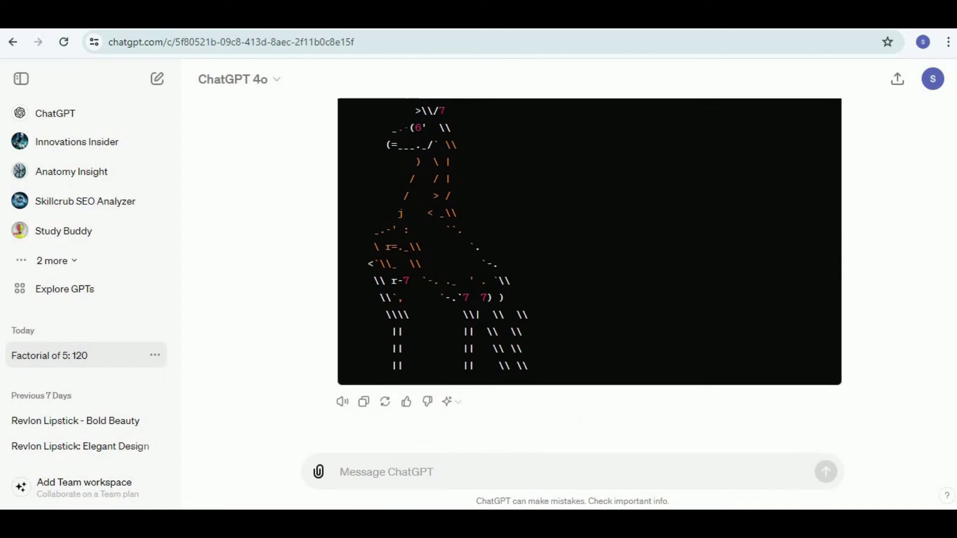
pyautogui.scroll(1, 572, 274)
pyautogui.scroll(2, 572, 274)
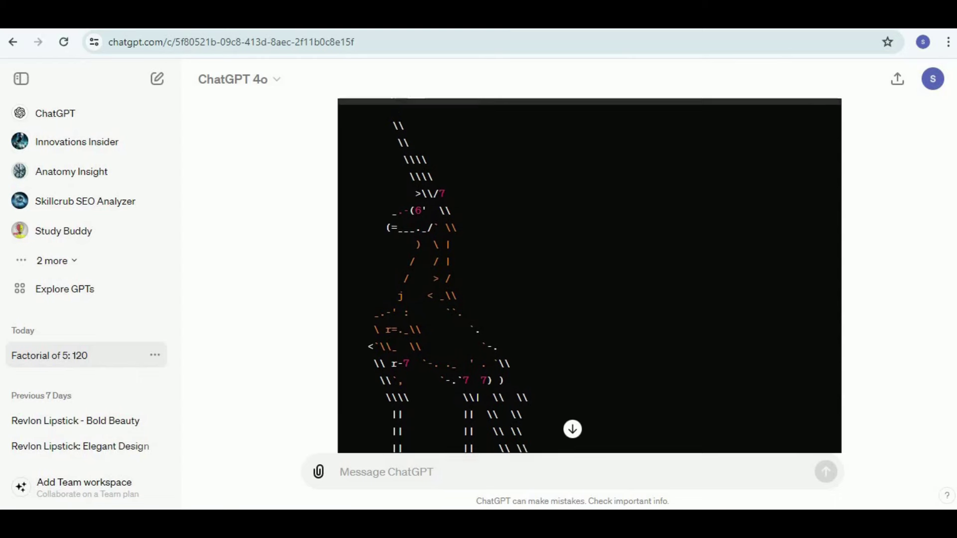
pyautogui.scroll(3, 571, 274)
pyautogui.scroll(-1, 571, 274)
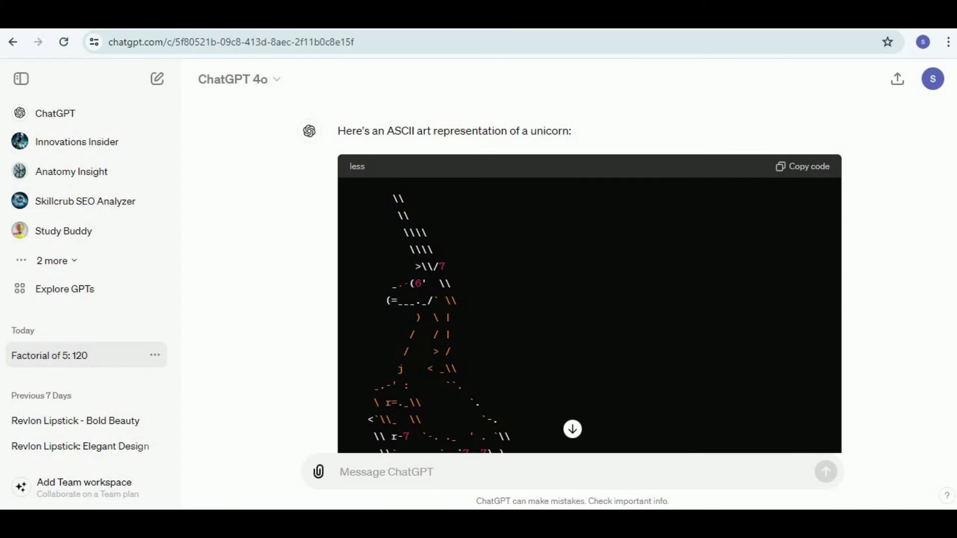
pyautogui.scroll(-3, 572, 274)
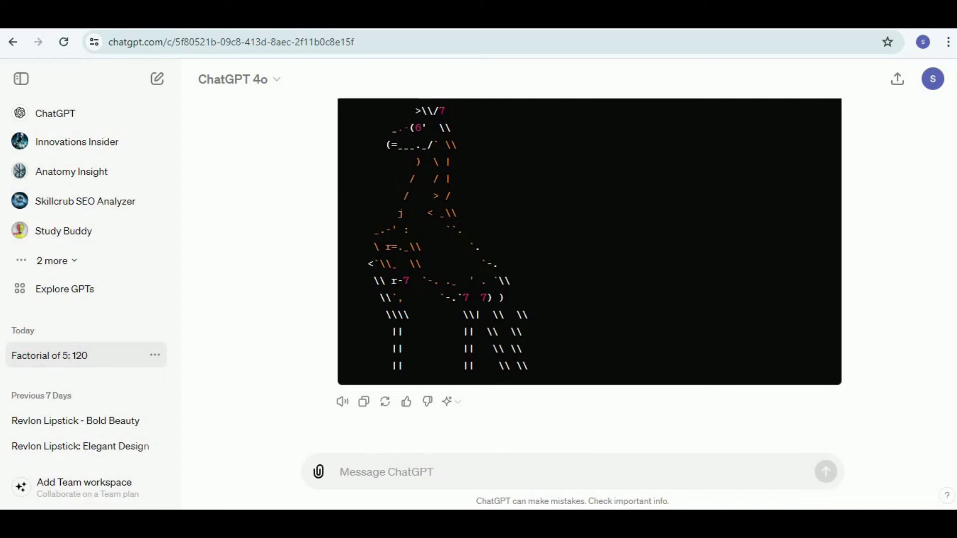
pyautogui.scroll(4, 589, 241)
pyautogui.scroll(-4, 589, 241)
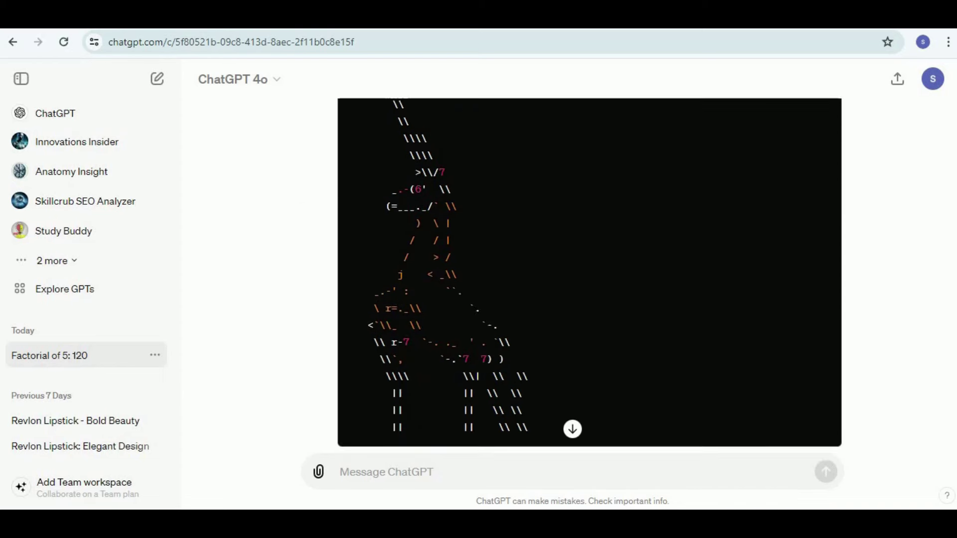
# Step: Ask ChatGPT for a thumbnail image titled 'OpenAI's GPT 4o. Best Model?'
pyautogui.click(379, 469)
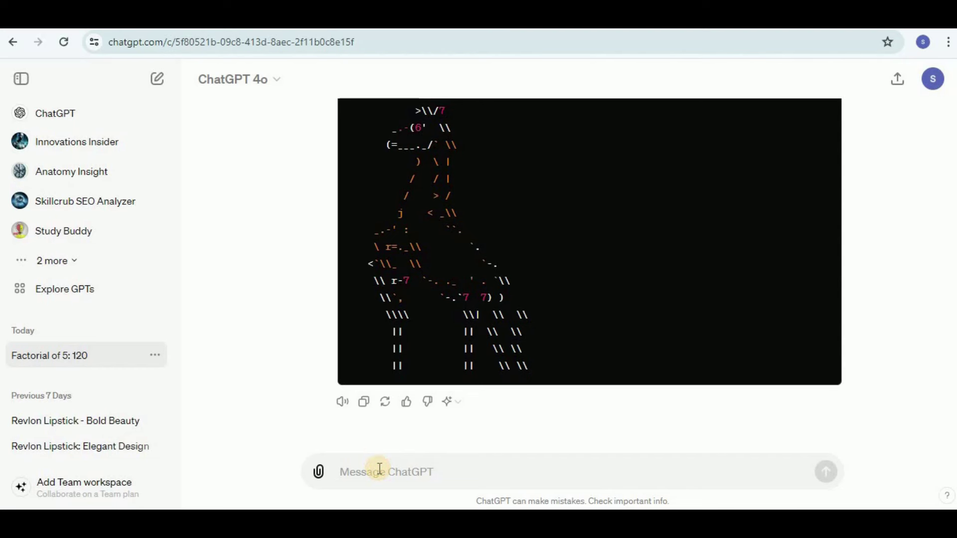
pyautogui.write('generate an image for a thumbnail for video "OpenAI\'s GPT 4o. Best Model?"')
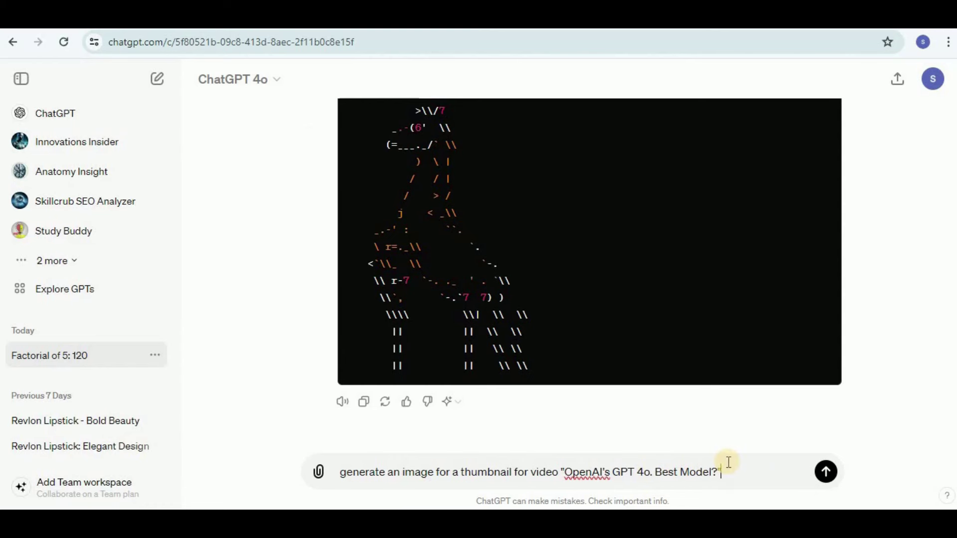
pyautogui.press('Return')
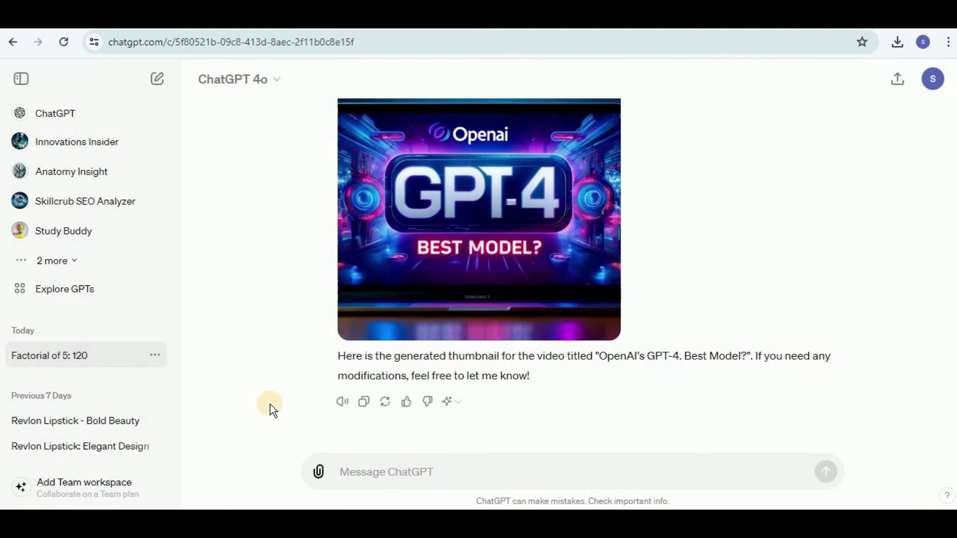
# Step: Send ChatGPT a request for an SEO blog with headings, subheadings and images from the LLAMA 3 vs ChatGPT-4 video link
pyautogui.click(372, 470)
pyautogui.write('Go to this video on youtube, view its transcript and create an SEO friendly blog for it containing headings subheadings and images https://www.youtube.com/watch?v=CHpSiKZIv3M&t=637s')
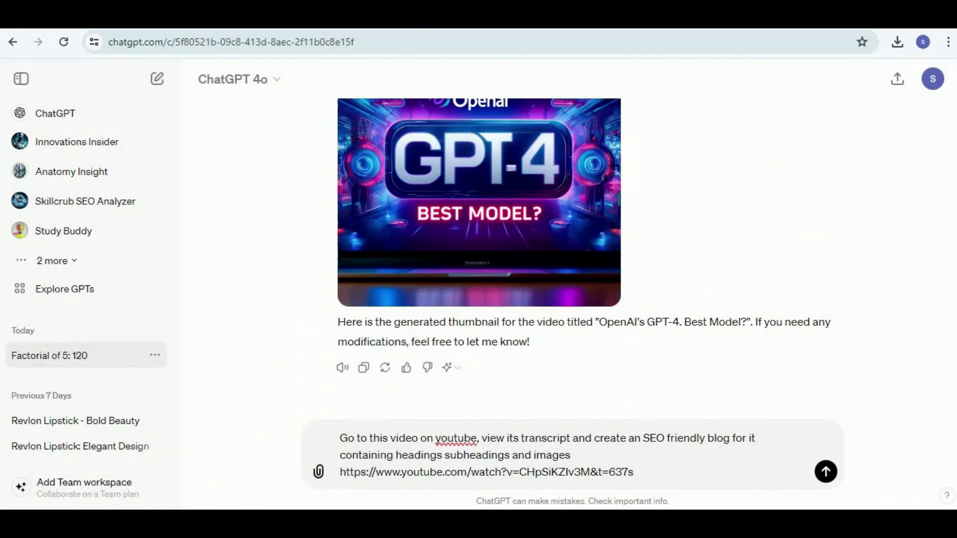
pyautogui.press('Return')
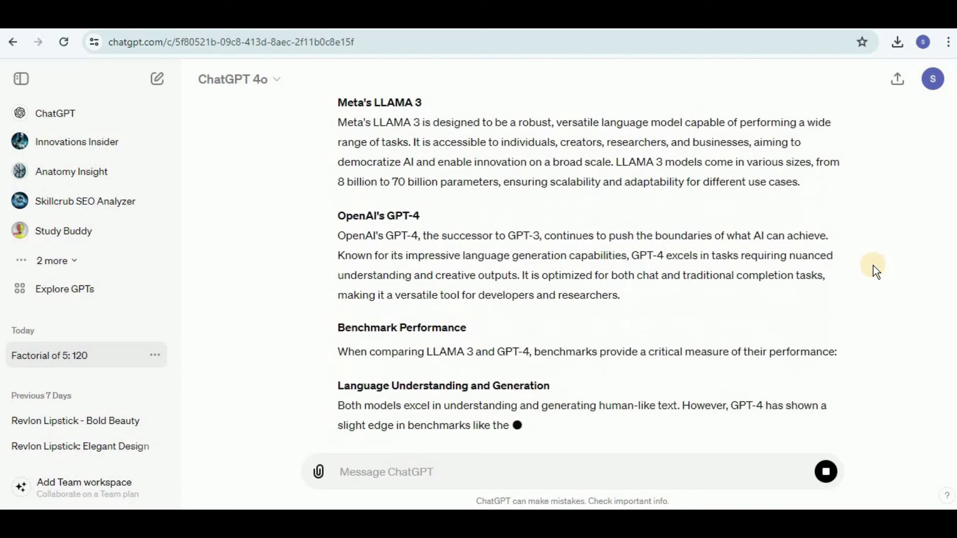
# Step: Scroll through the streaming blog past the benchmark sections to Real-World Applications
pyautogui.scroll(5, 746, 336)
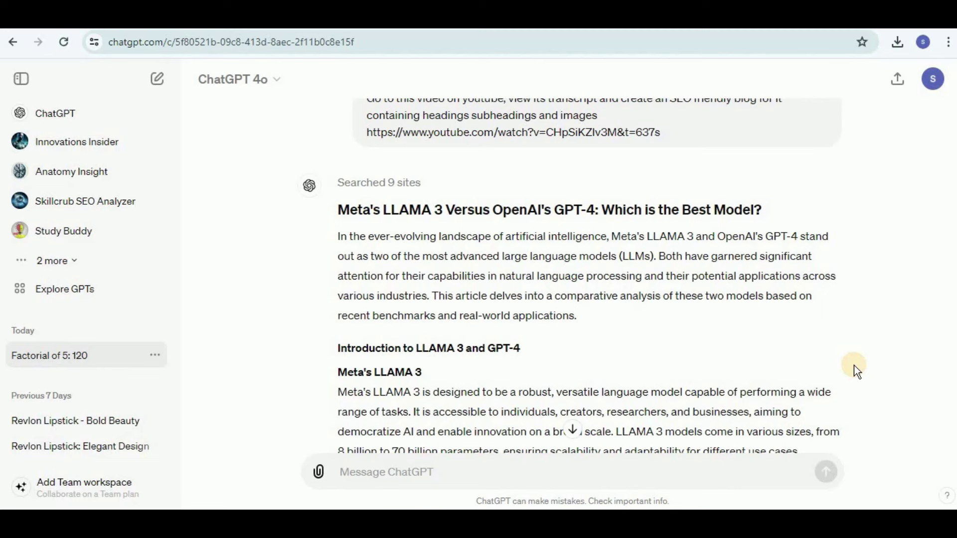
pyautogui.scroll(-3, 949, 392)
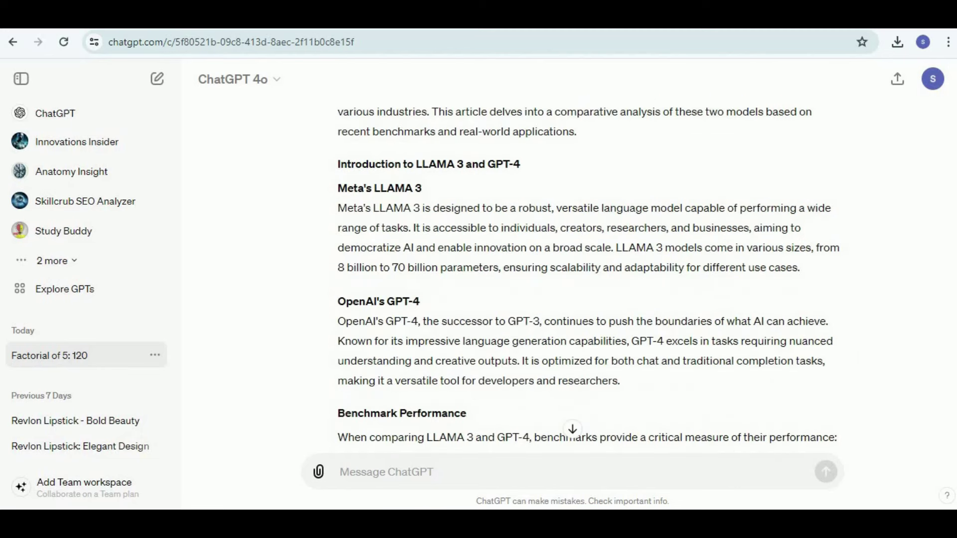
pyautogui.scroll(-4, 588, 277)
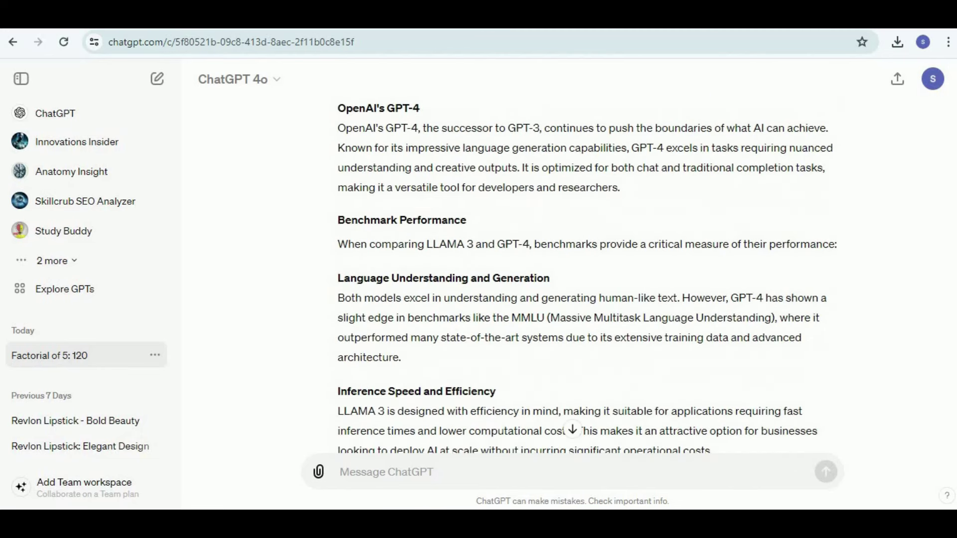
pyautogui.scroll(-2, 619, 256)
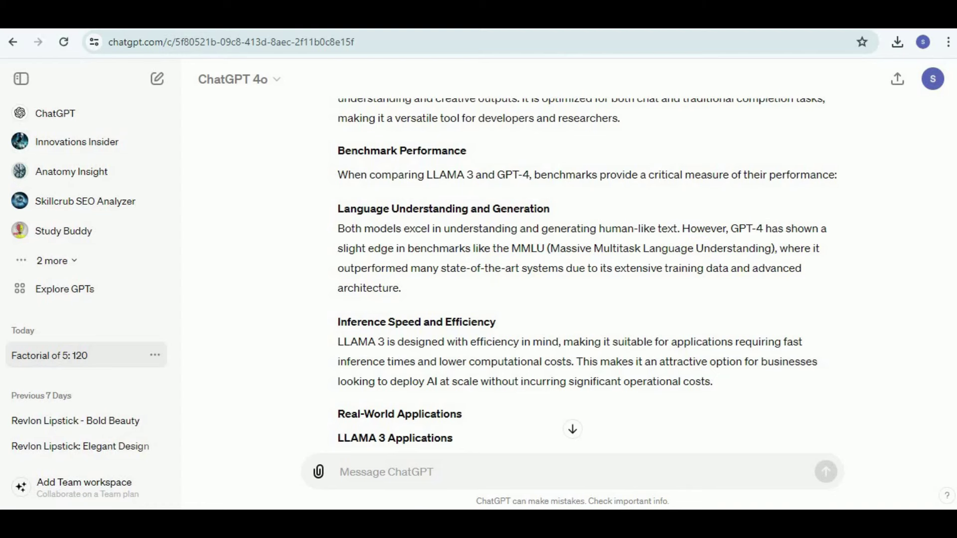
pyautogui.scroll(-2, 586, 276)
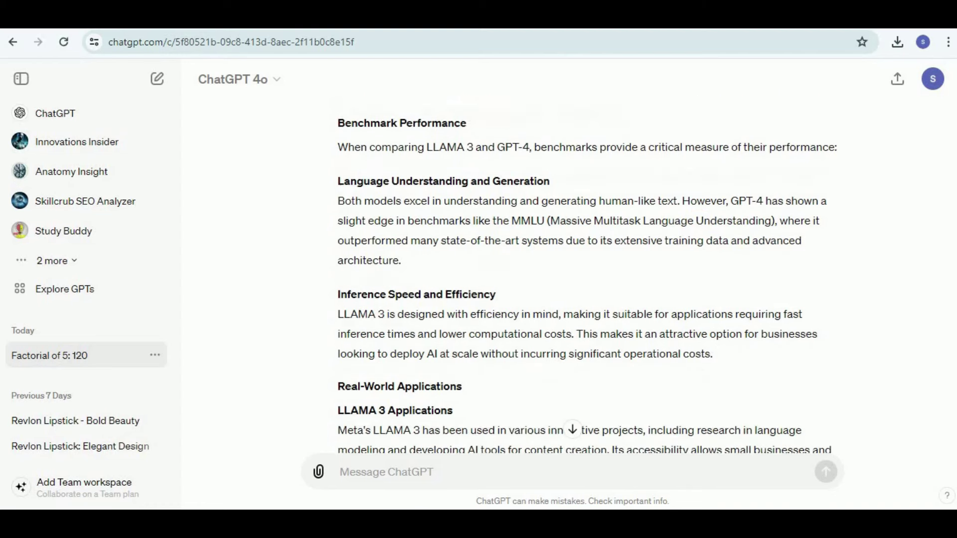
pyautogui.scroll(-3, 586, 275)
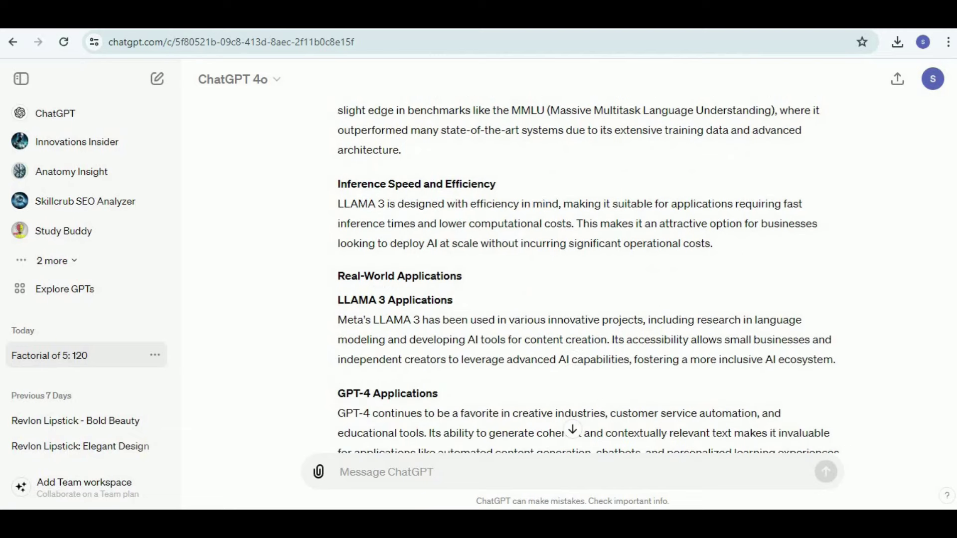
pyautogui.scroll(-5, 586, 276)
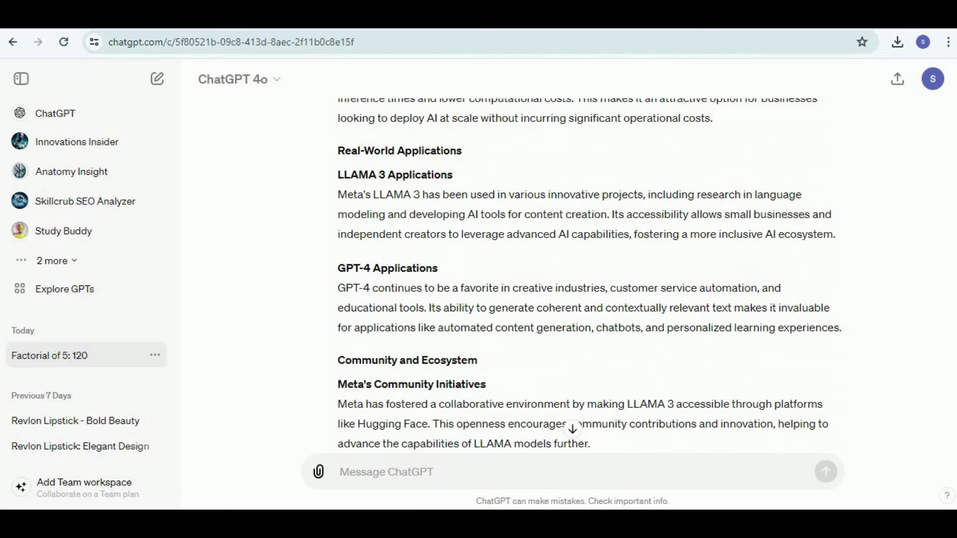
pyautogui.scroll(-6, 586, 275)
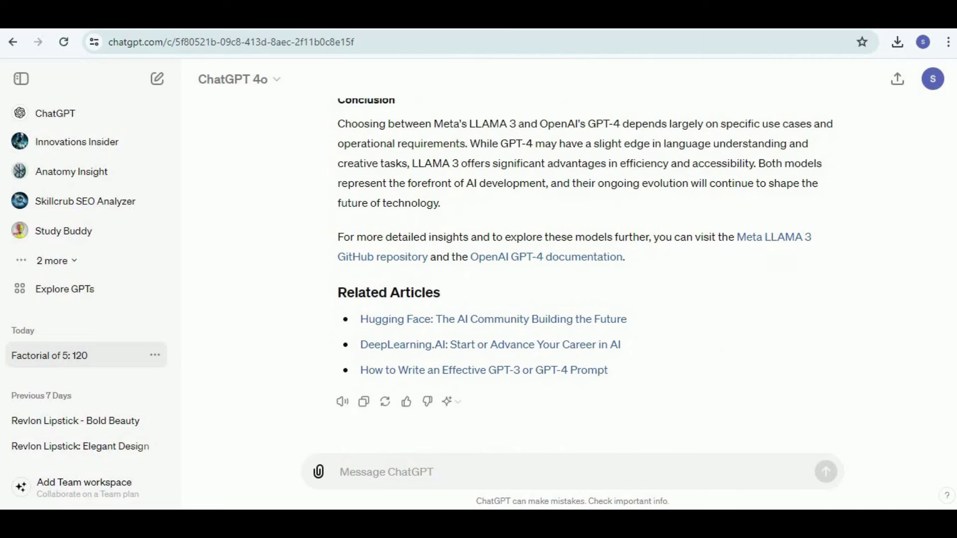
pyautogui.scroll(2, 586, 276)
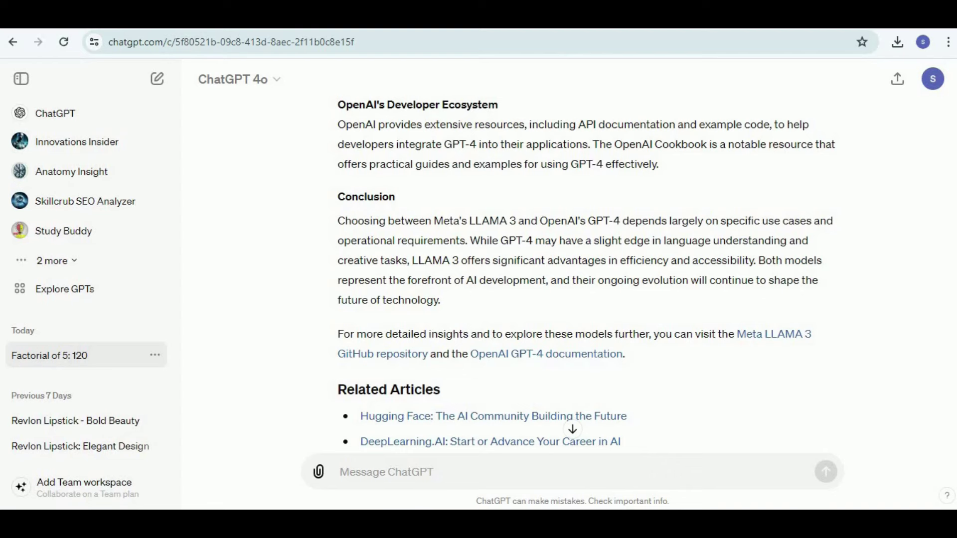
pyautogui.scroll(-2, 586, 275)
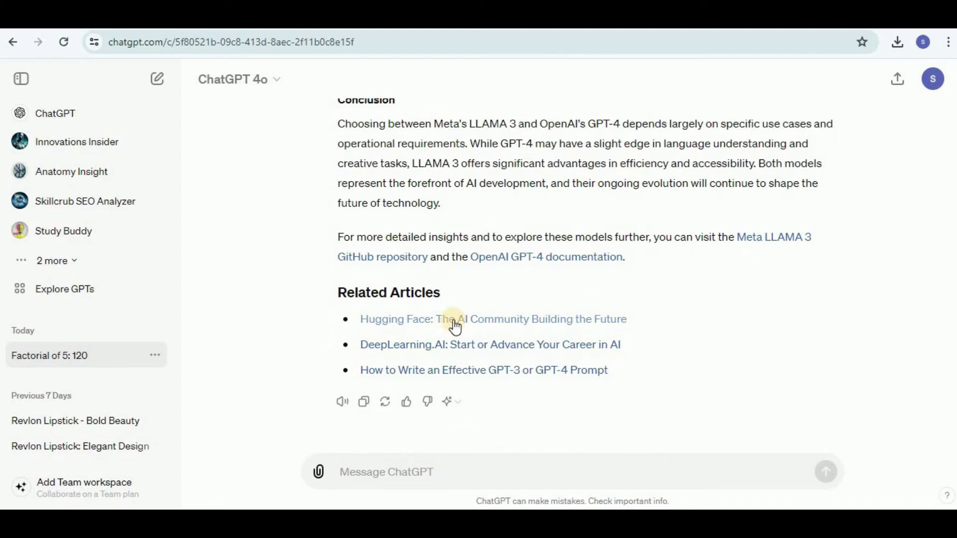
pyautogui.click(735, 396)
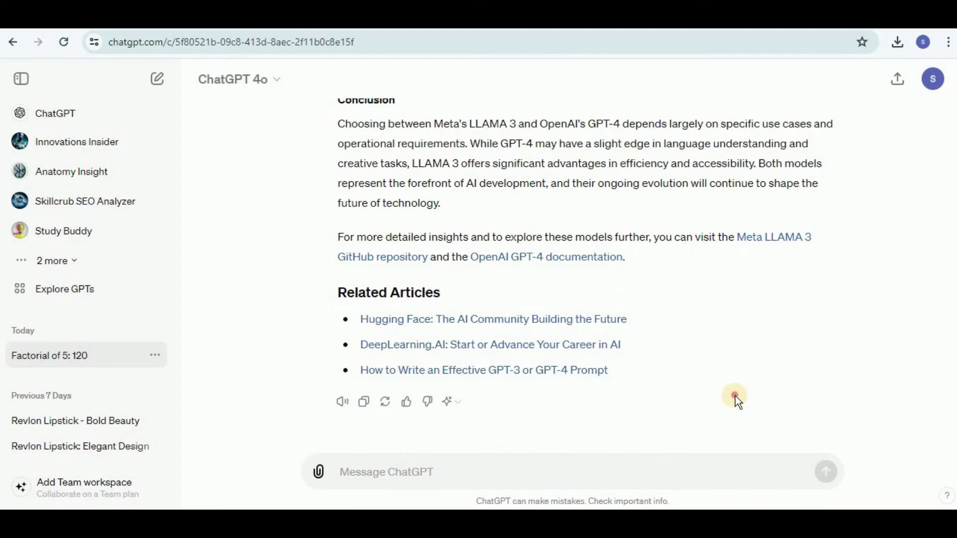